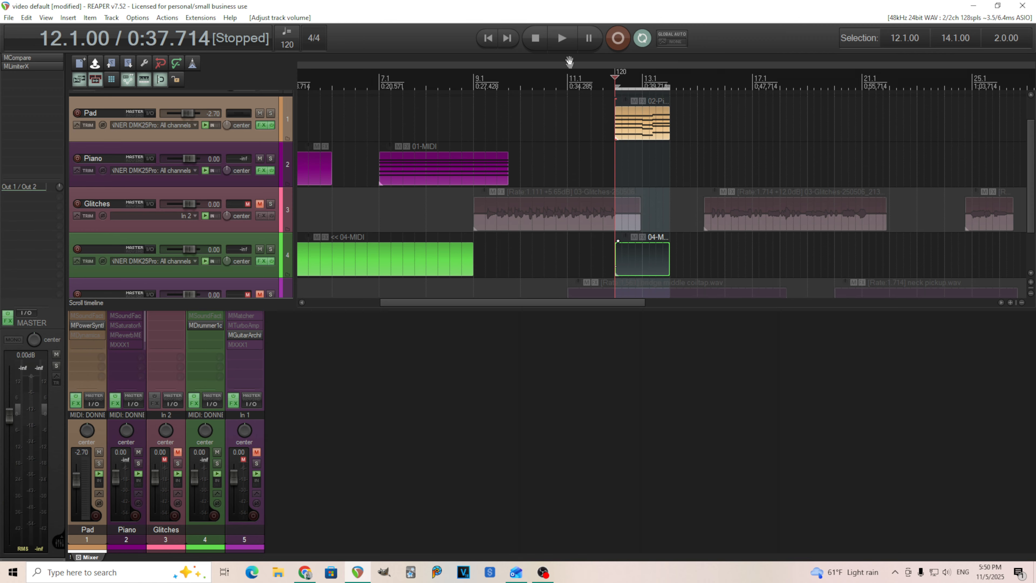
- Play back the selected section from bar 12 to listen to the pad and drums together
click(564, 39)
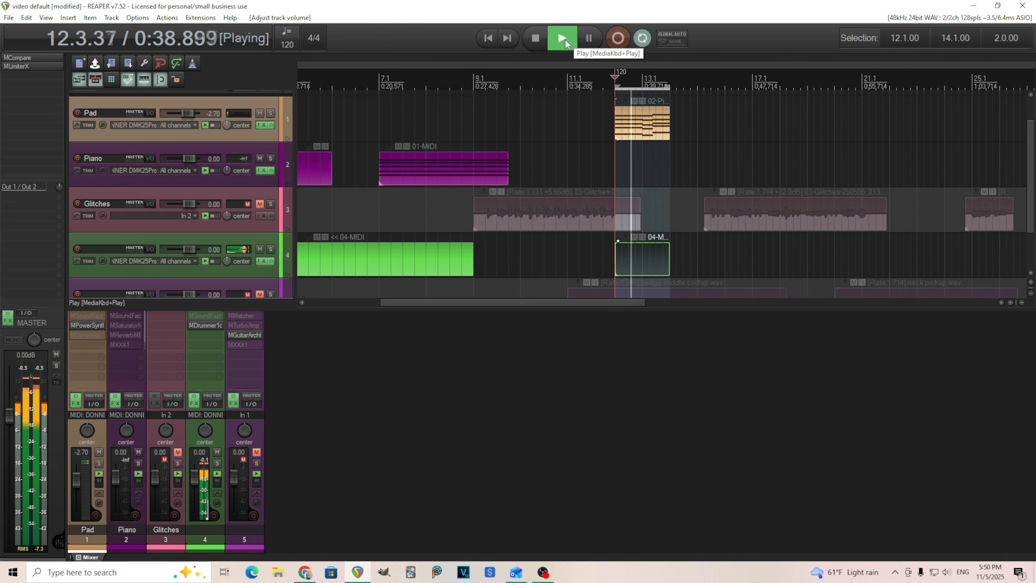
click(536, 40)
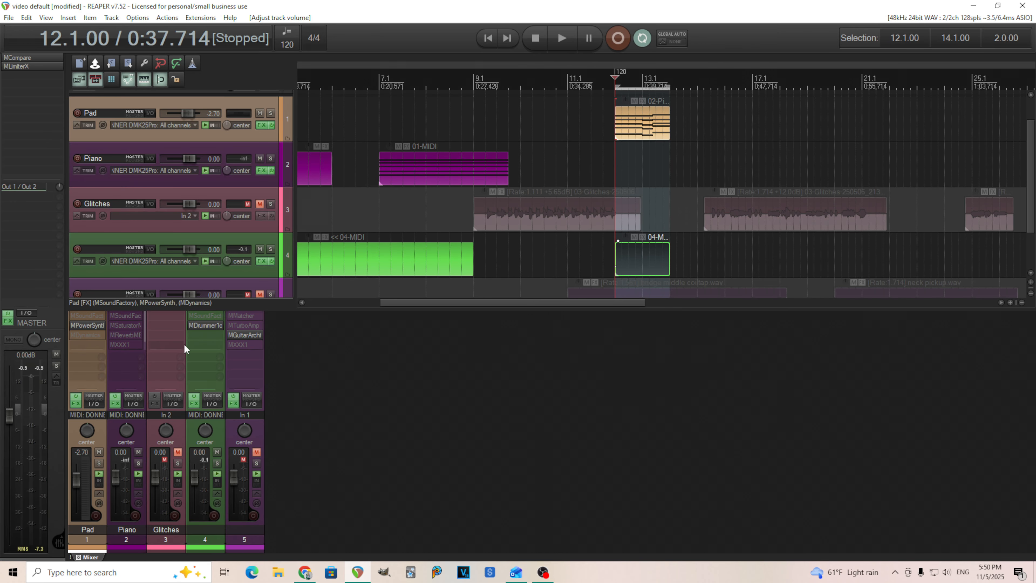
- Take MDynamics on the Pad track out of bypass, open its window and arrange it beside the mixer
shift+click(86, 336)
click(87, 335)
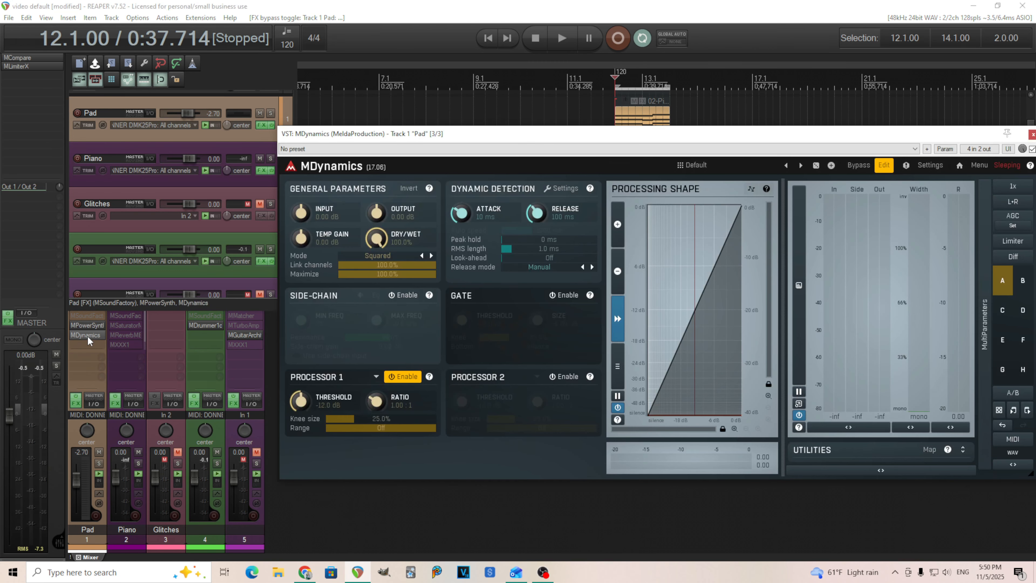
drag(520, 142, 343, 117)
drag(856, 456, 855, 418)
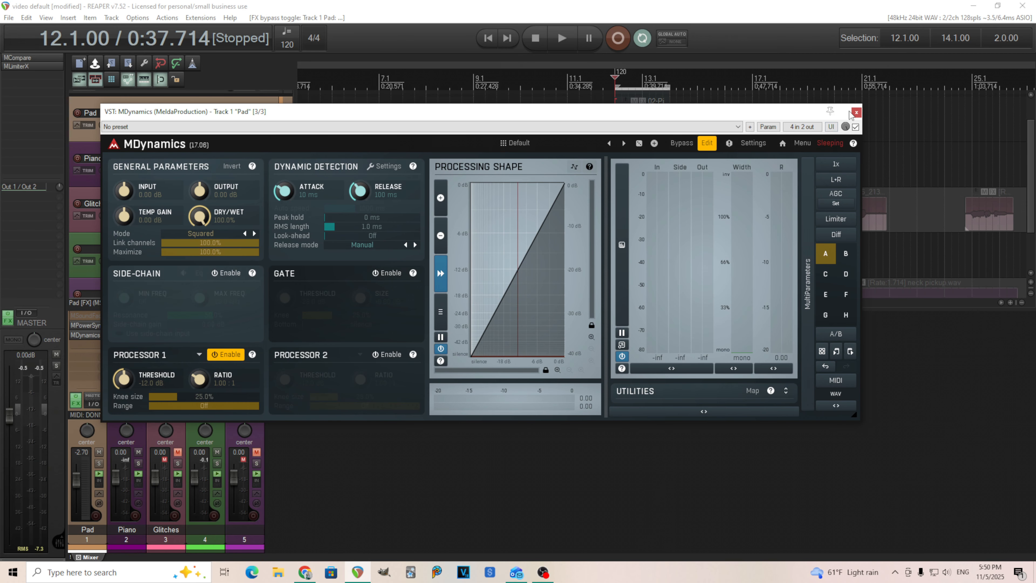
drag(780, 113, 940, 149)
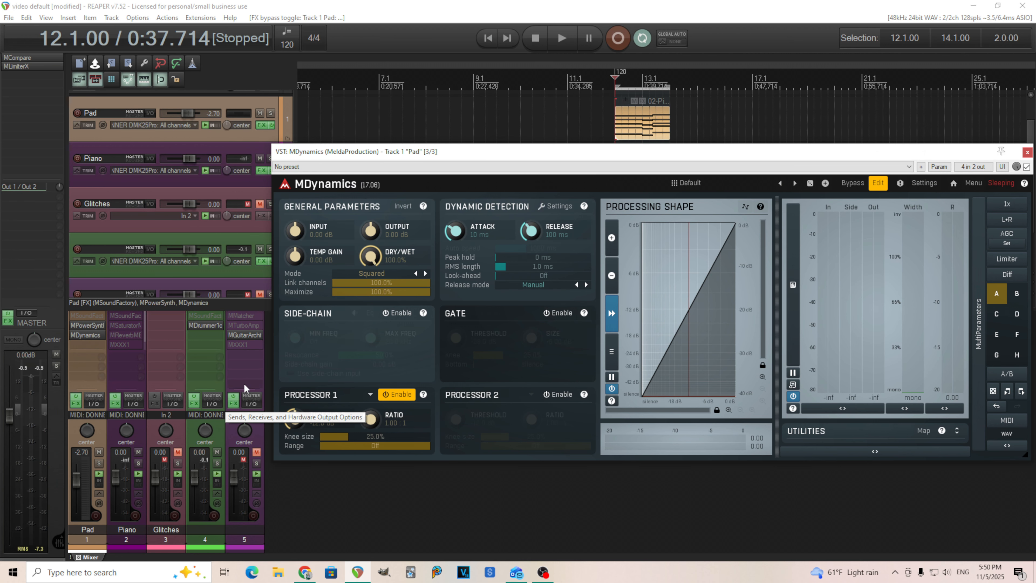
- Route a send from track 4 into the Pad track's MDynamics on channels 27/28, with its MIDI set to None
drag(208, 402, 585, 339)
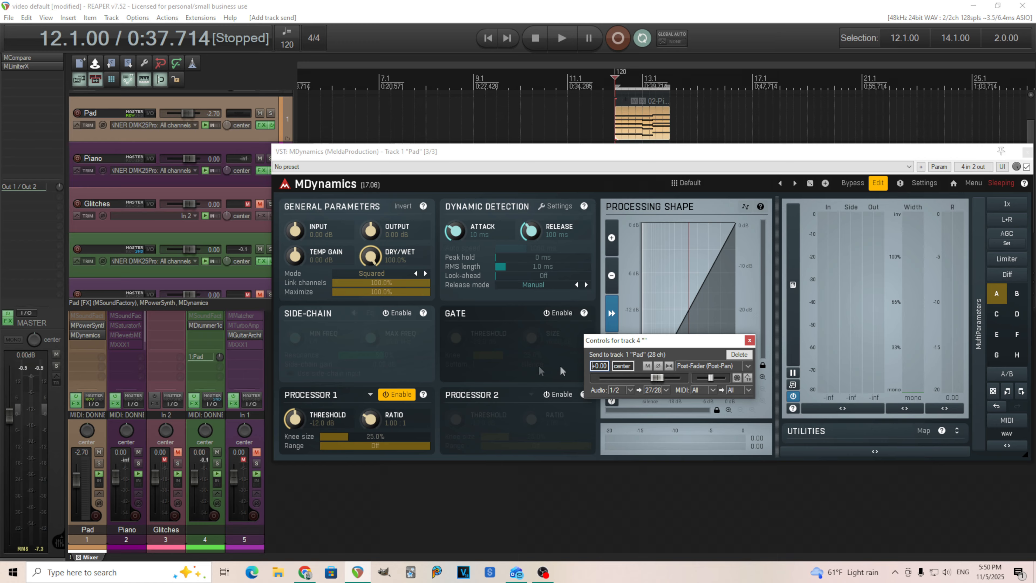
click(711, 391)
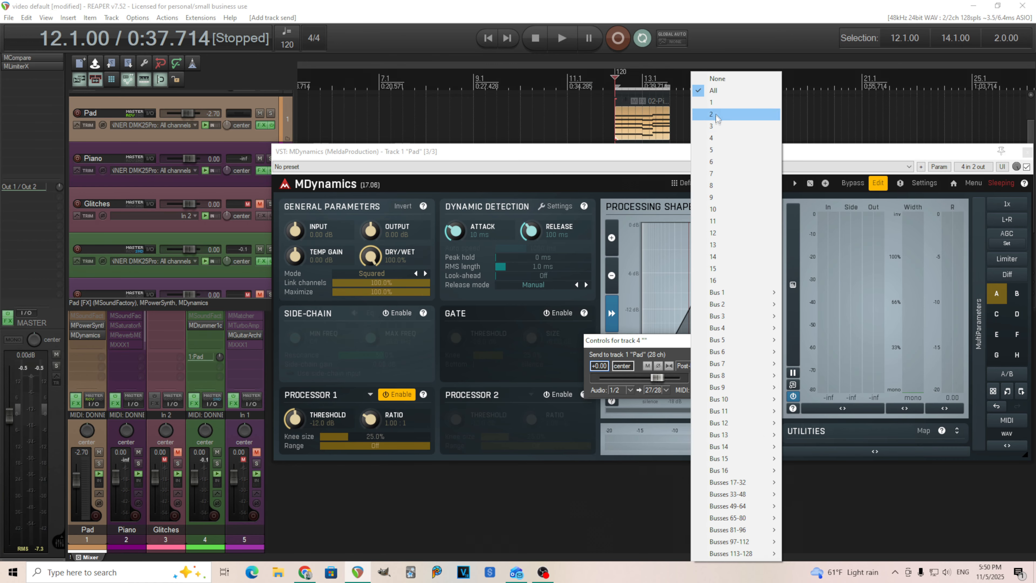
click(717, 79)
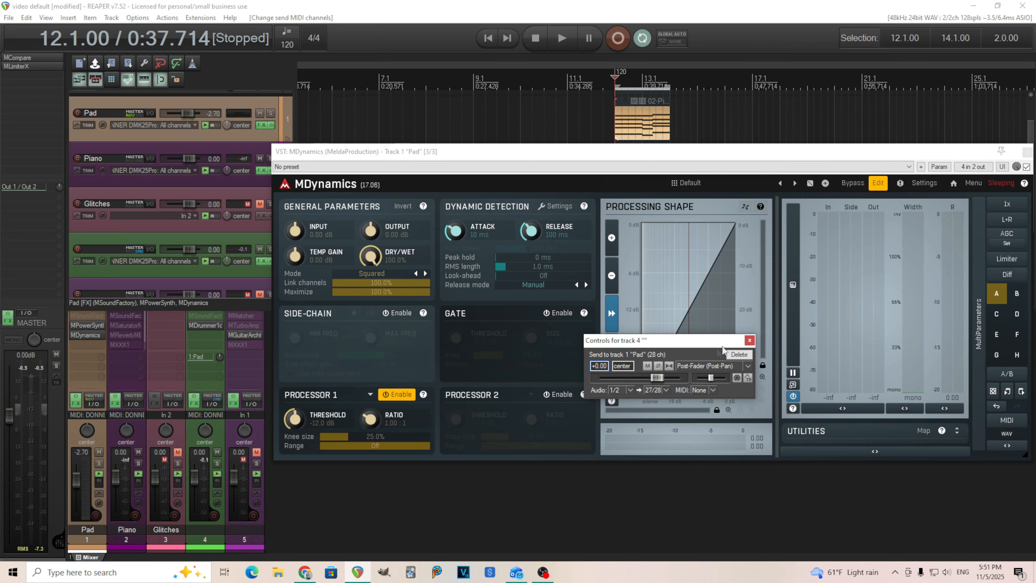
click(750, 340)
- Play the selection and check the incoming side-chain signal on MDynamics' Side meter
drag(659, 153, 559, 145)
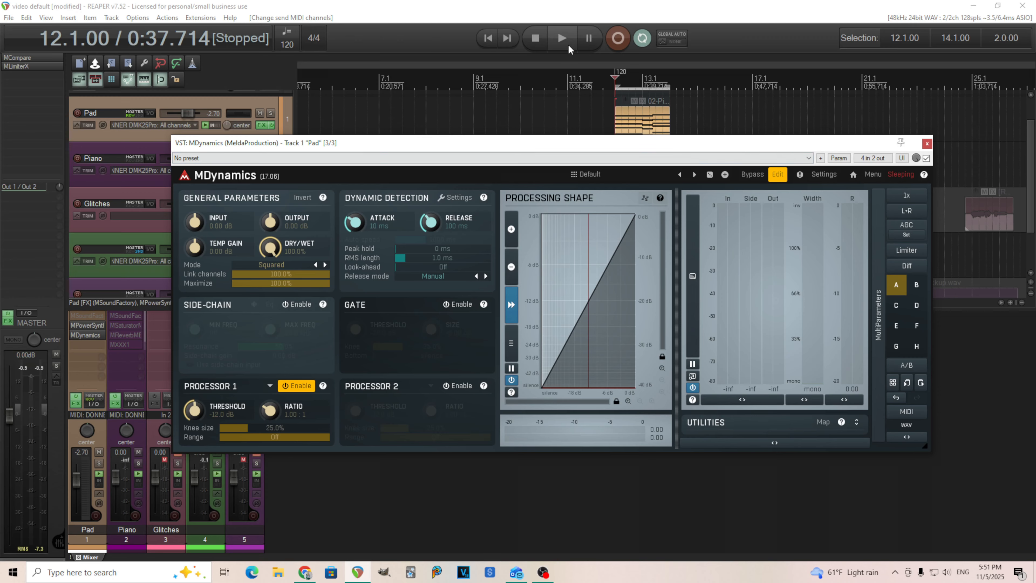
click(562, 38)
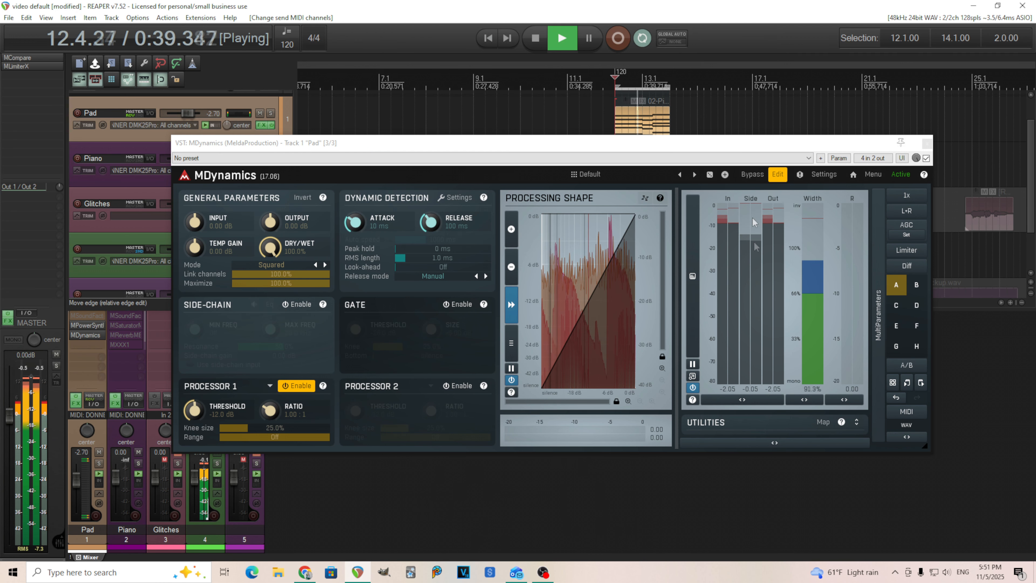
click(536, 39)
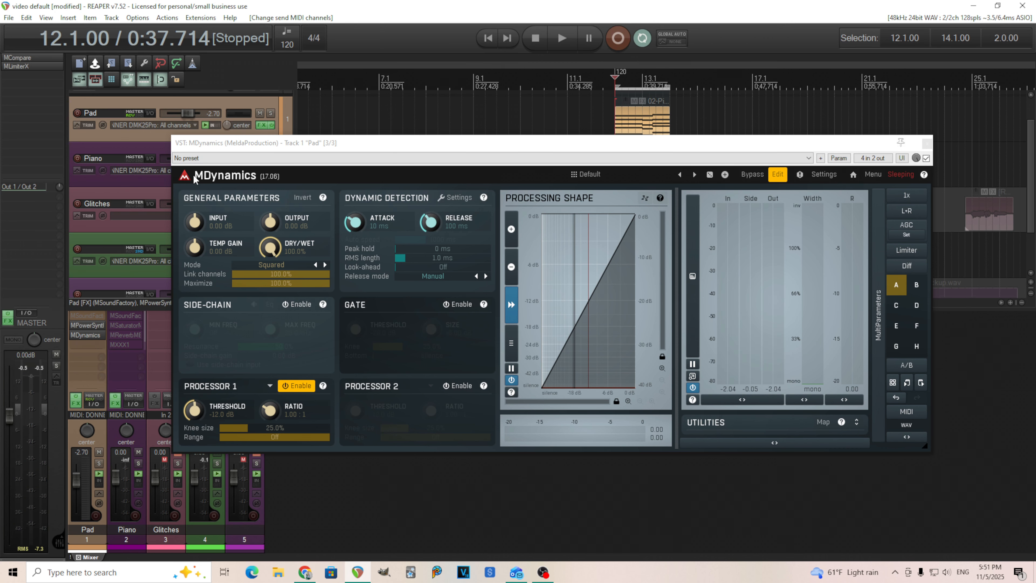
- In the MDynamics edit screen, set Maximize to 0% and enable the Side-Chain section
click(777, 175)
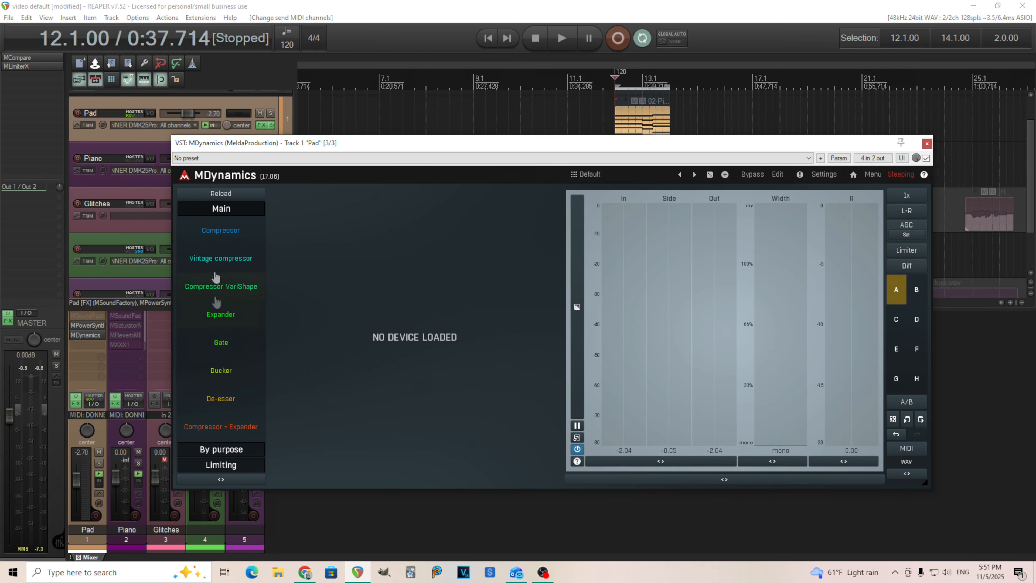
click(784, 176)
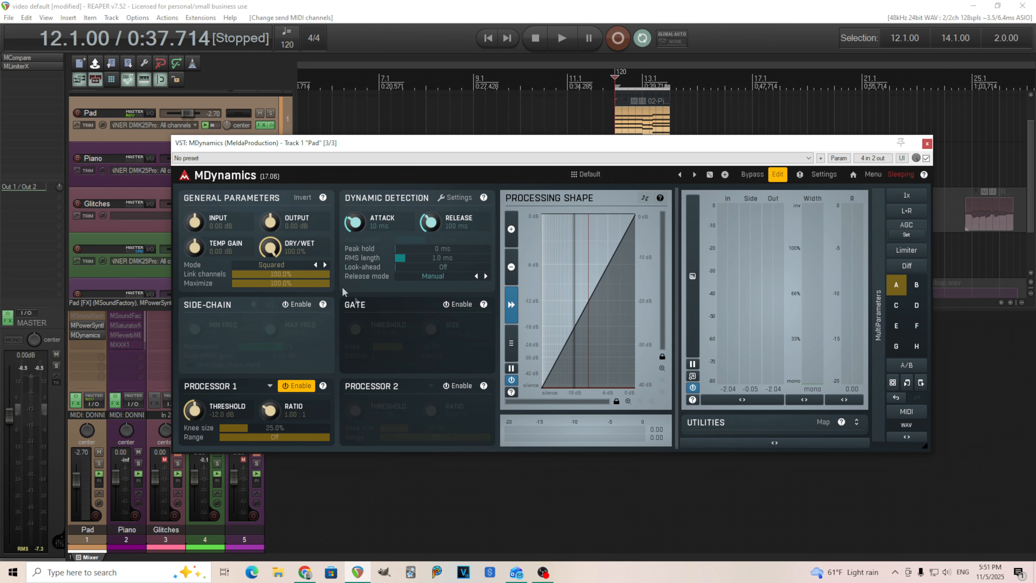
drag(326, 283, 232, 283)
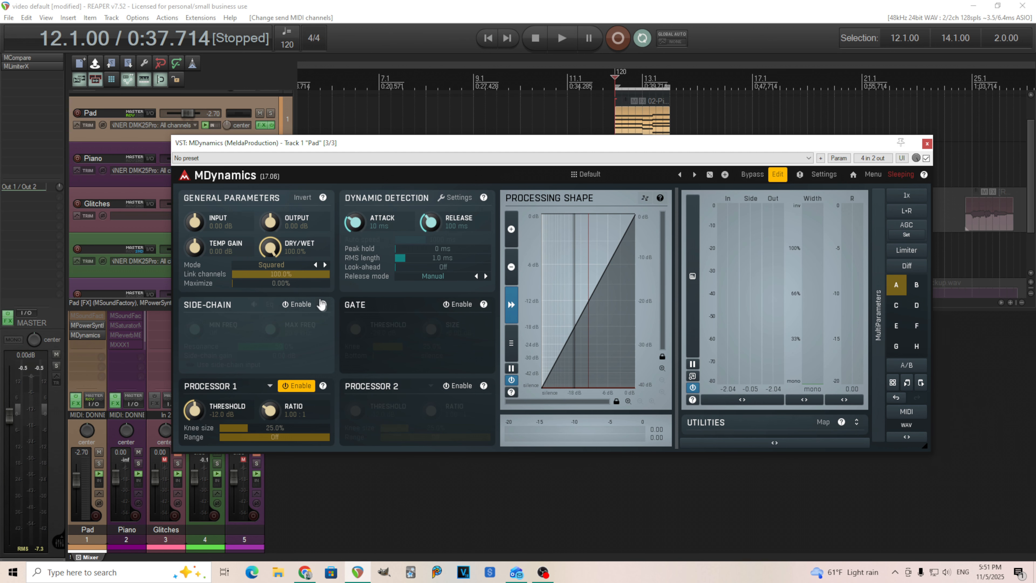
click(301, 305)
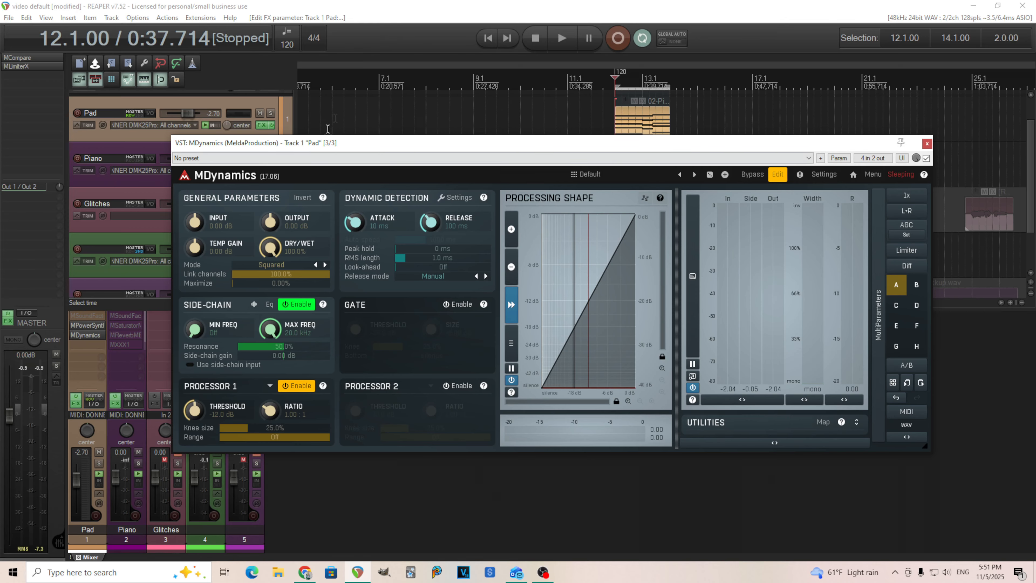
- Play the selection and turn on Use side-chain input in MDynamics
drag(340, 149, 393, 138)
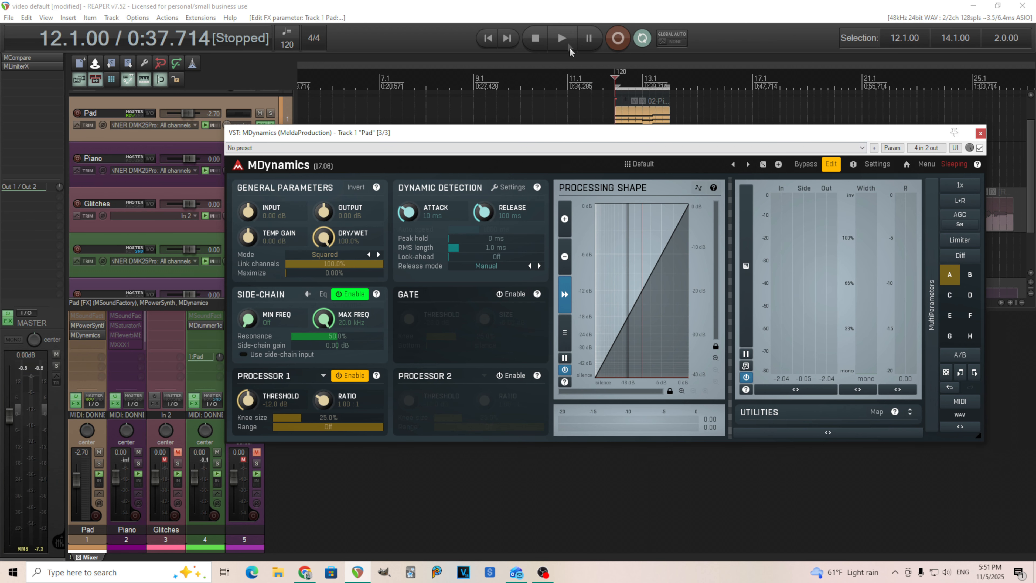
click(562, 38)
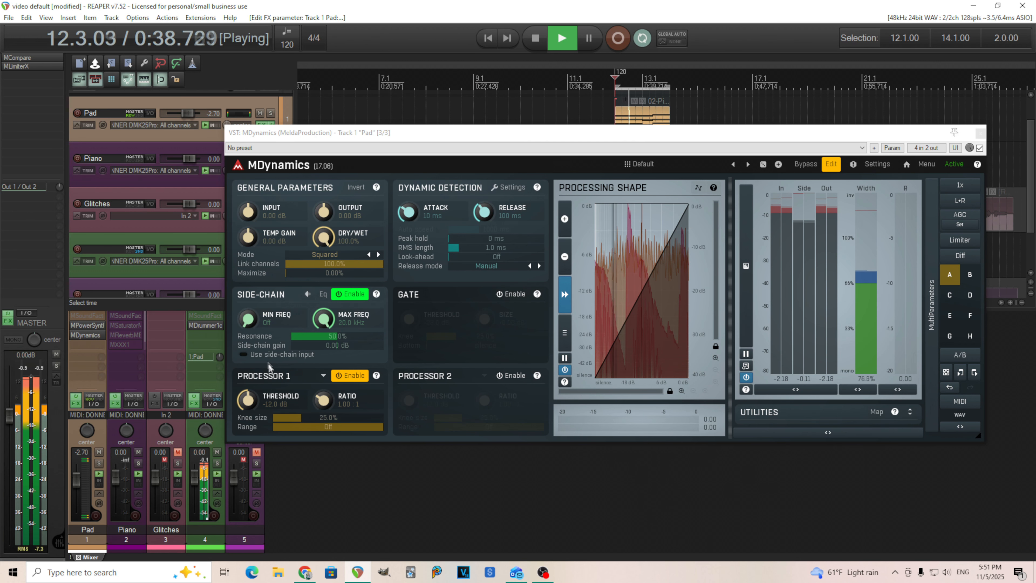
click(267, 355)
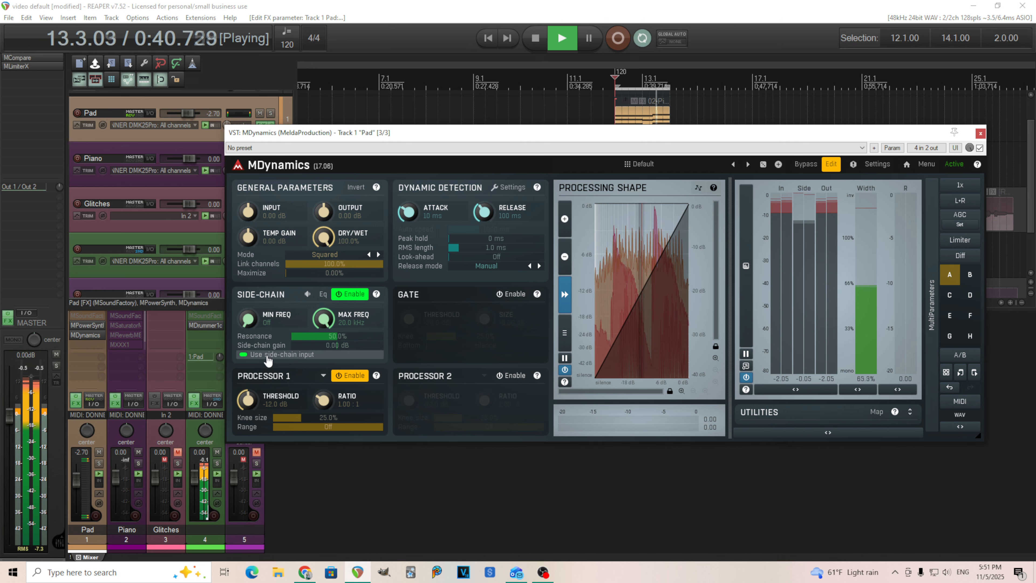
- Solo track 4 for a listen, switch the solo to the Pad track instead, and stop playback
click(217, 463)
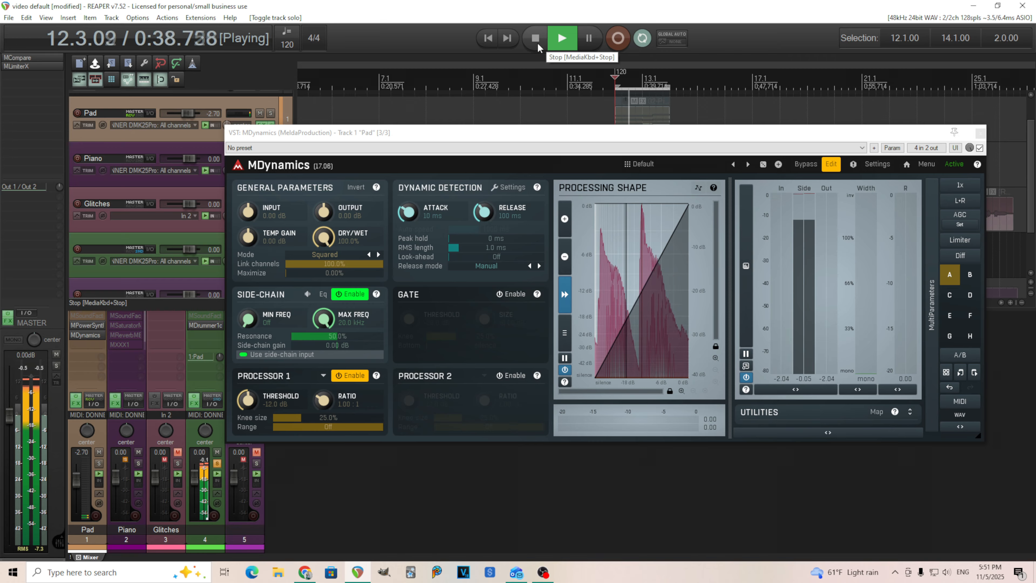
click(217, 464)
click(99, 464)
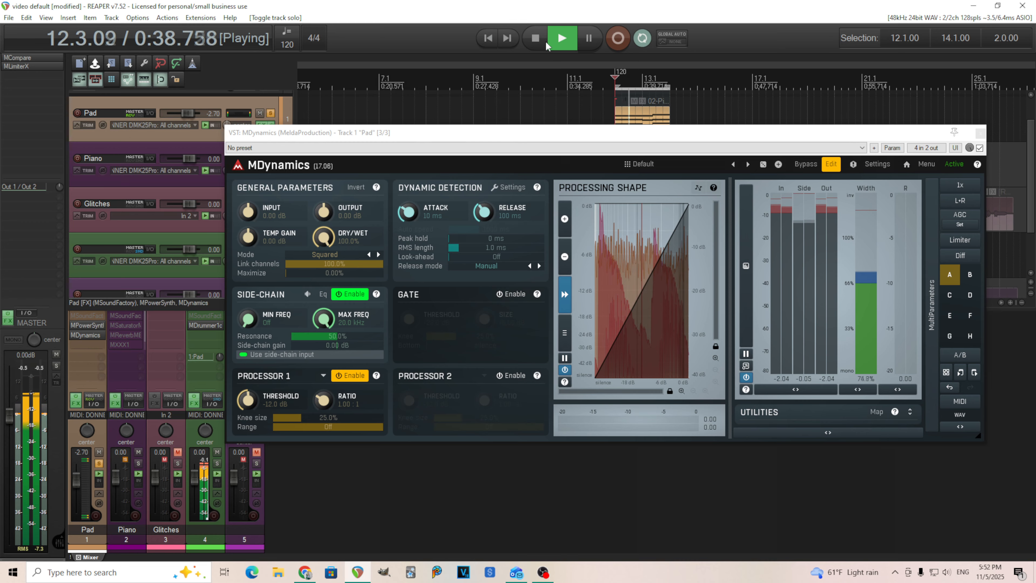
key(space)
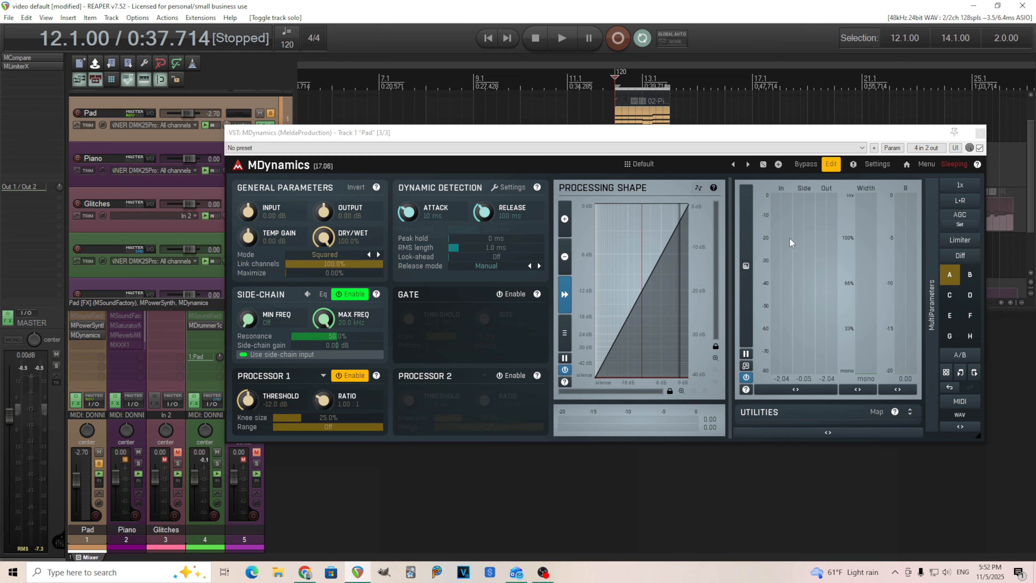
- Listen to the side-chain signal alone during playback by turning on side-chain monitoring
click(562, 38)
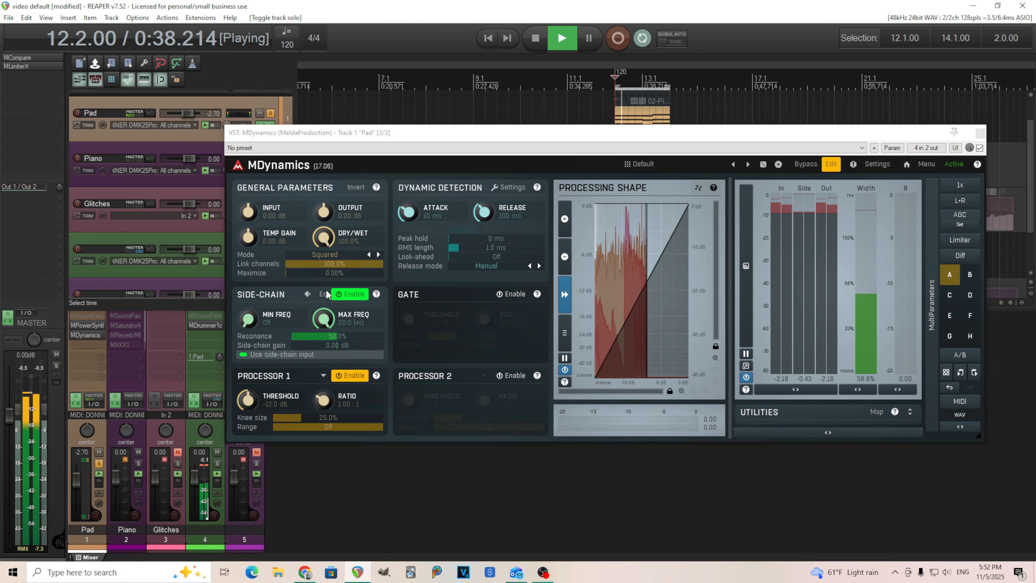
click(307, 294)
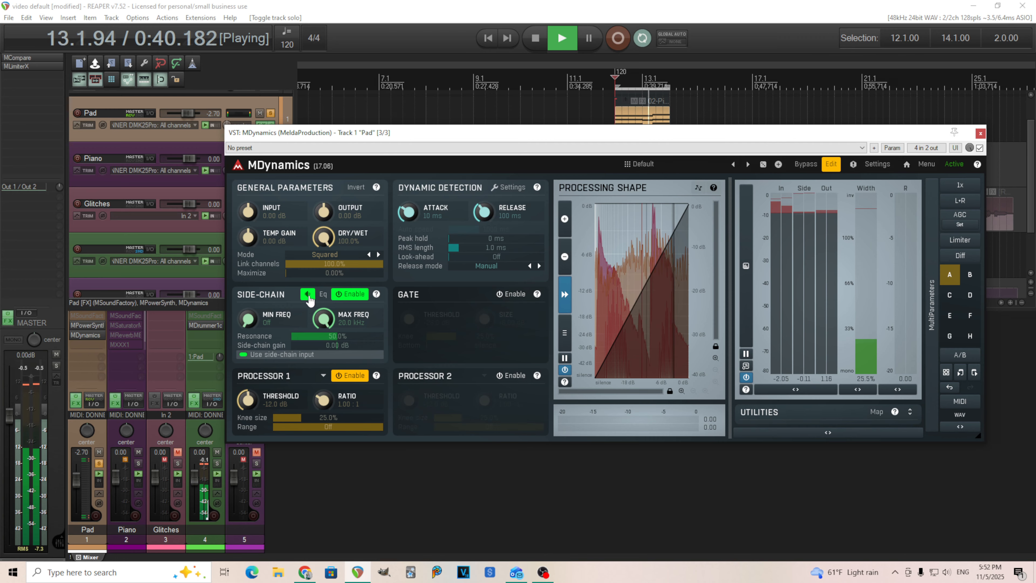
click(537, 39)
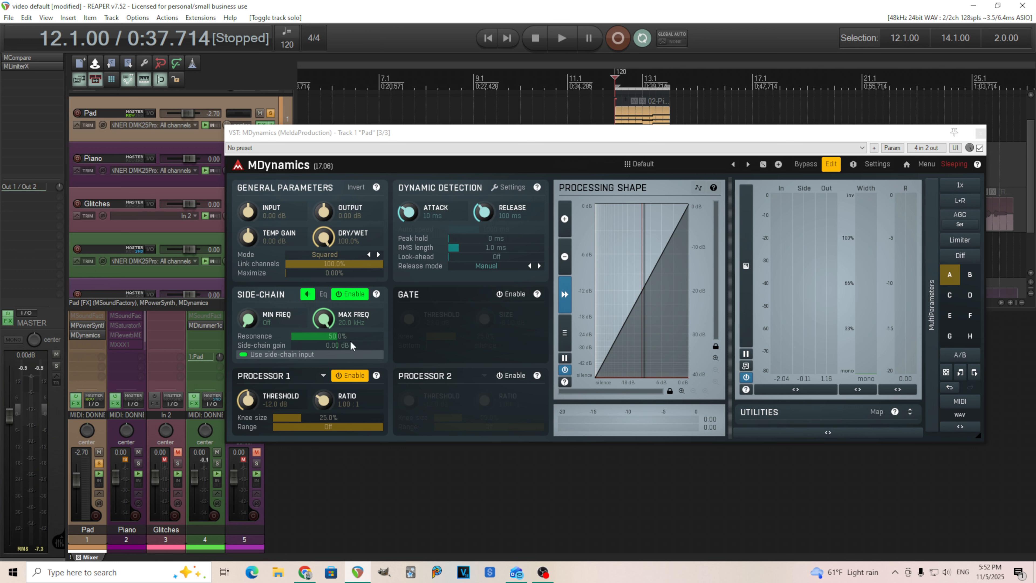
- Lower the side-chain Max Freq to about 284 Hz while listening, and turn side-chain monitoring off
drag(329, 324, 330, 321)
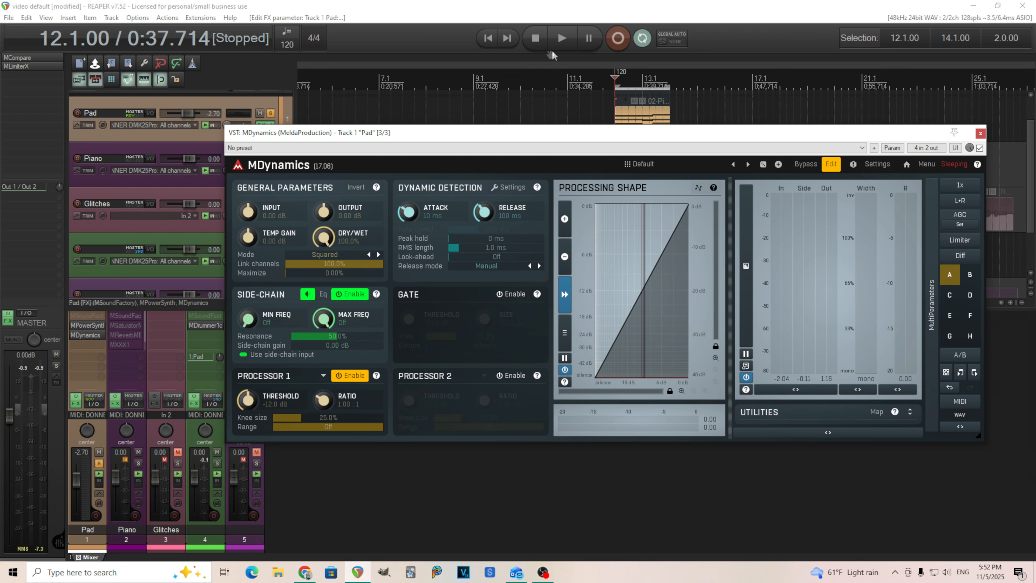
key(space)
drag(329, 325, 328, 358)
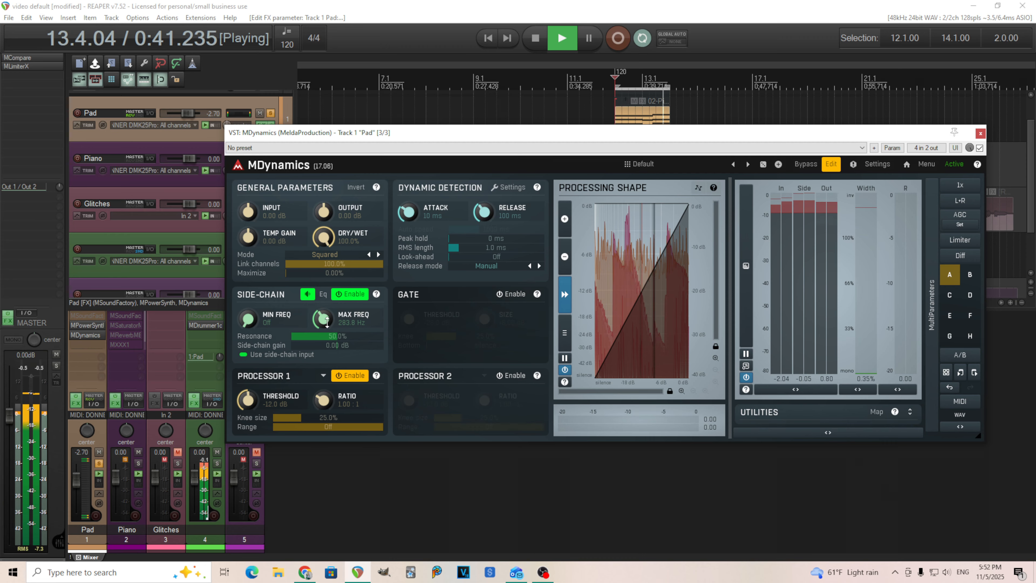
click(543, 46)
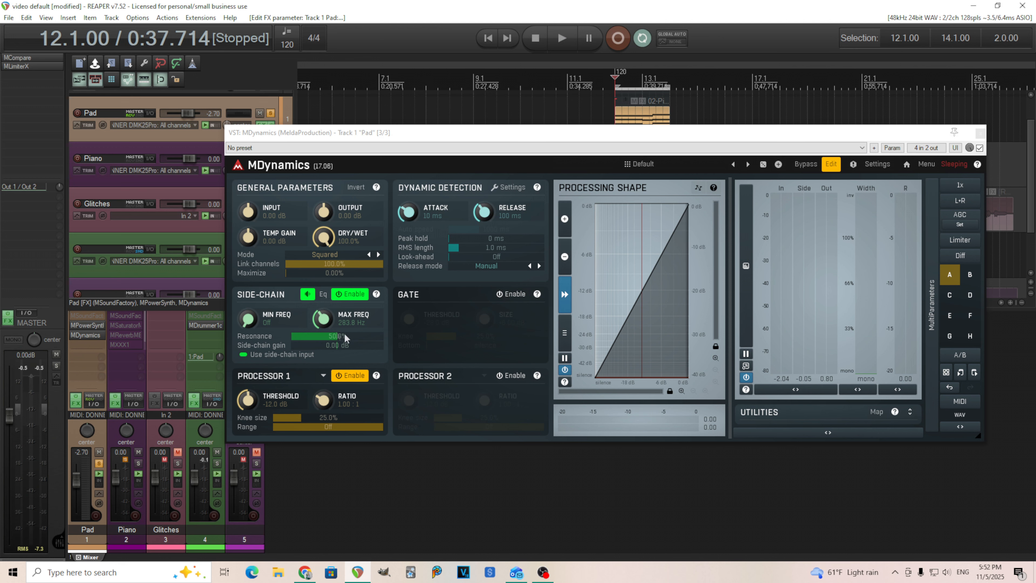
click(310, 294)
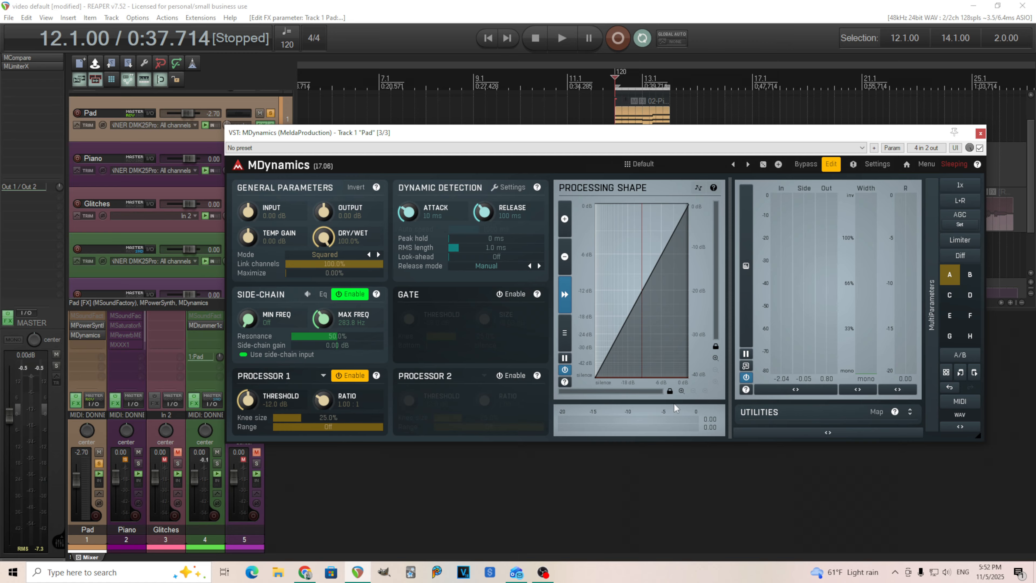
- During playback, set Processor 1's ratio to about 4.10:1 and its threshold to about -20.8 dB
click(561, 38)
drag(323, 400, 323, 370)
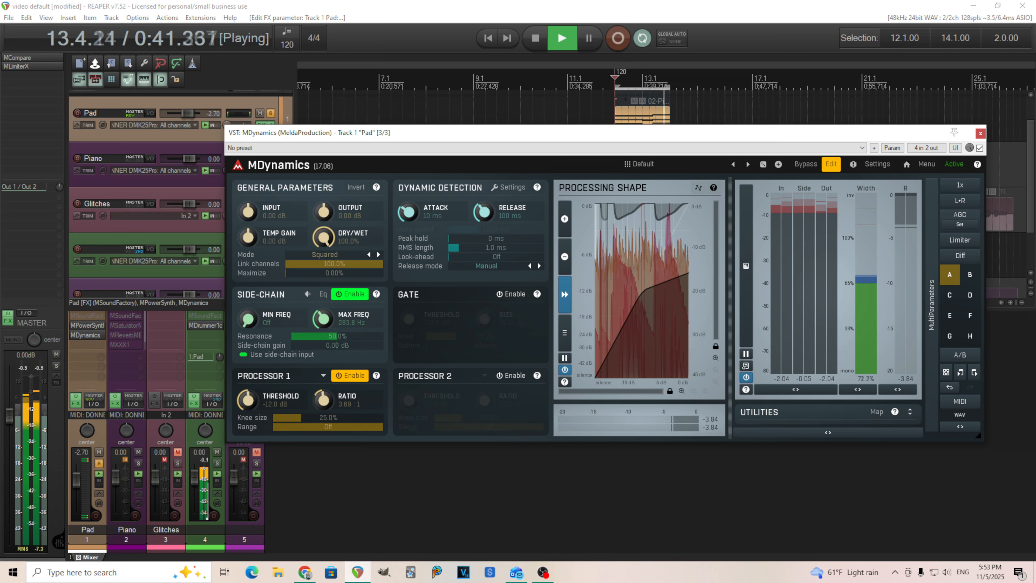
drag(247, 400, 247, 431)
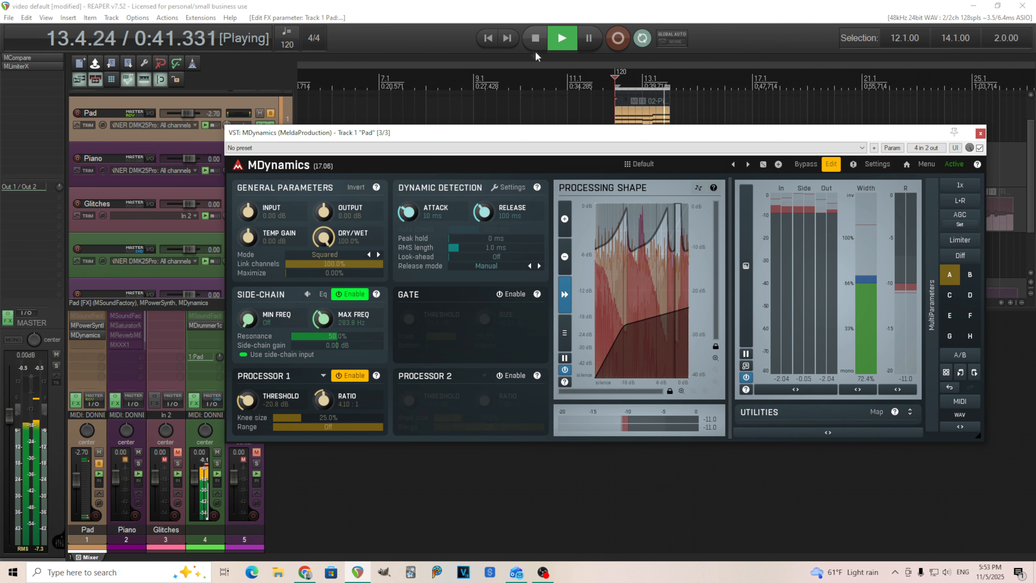
click(536, 38)
- Shorten the attack to about 0.34 ms and set the release to the 1/16 sync value, 125 ms
drag(412, 214, 411, 236)
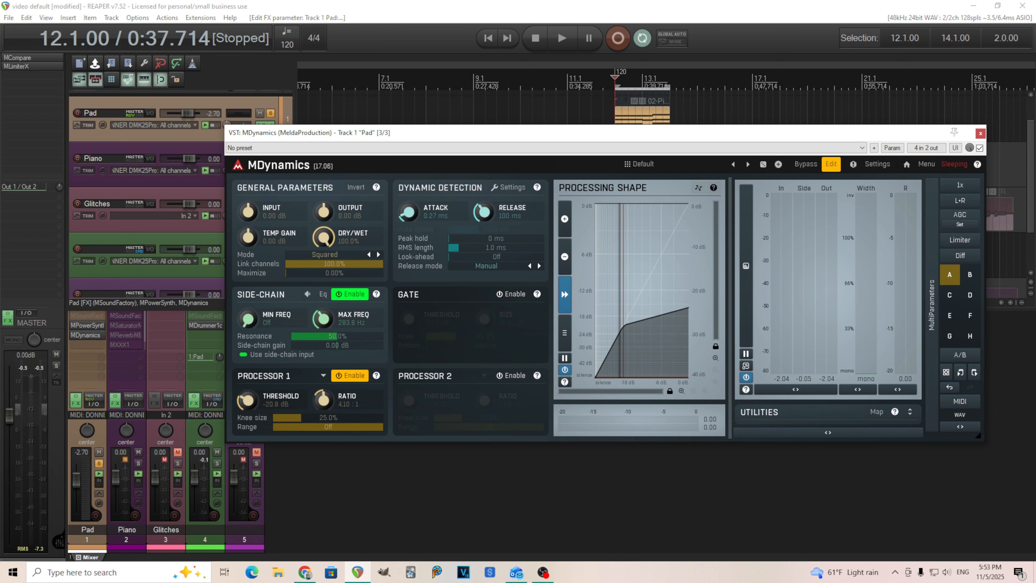
double_click(482, 214)
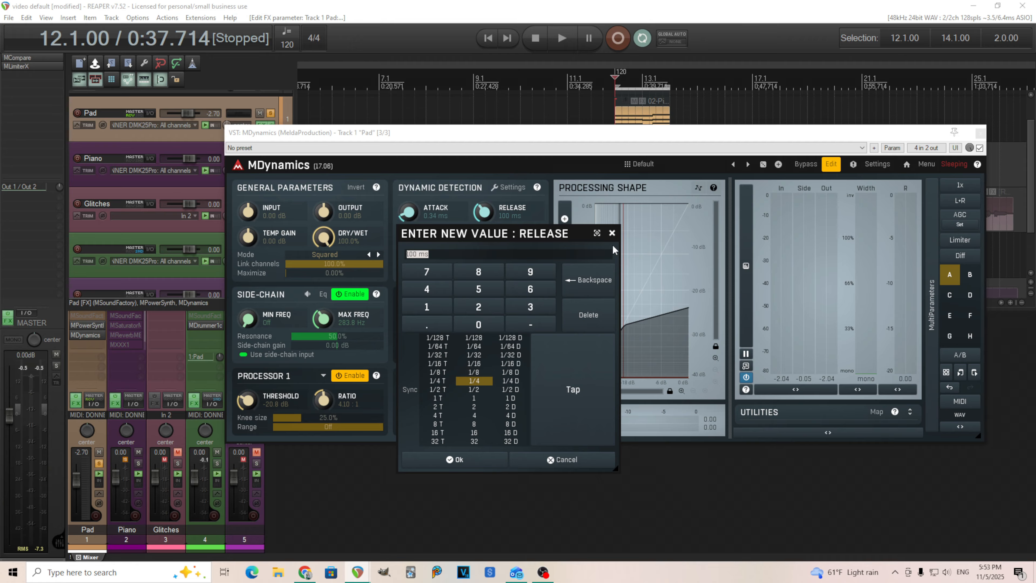
click(612, 233)
double_click(486, 213)
click(482, 380)
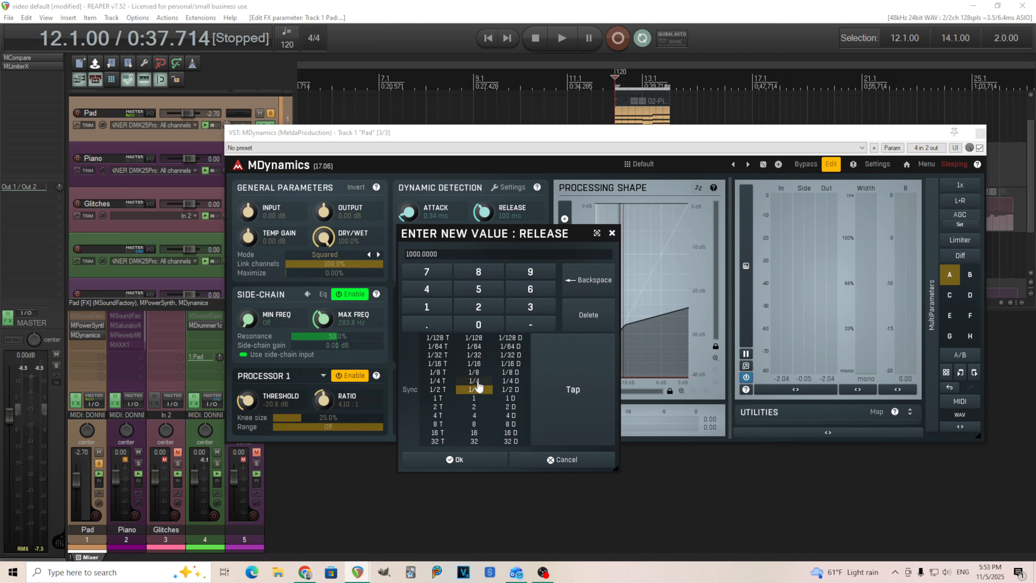
click(475, 364)
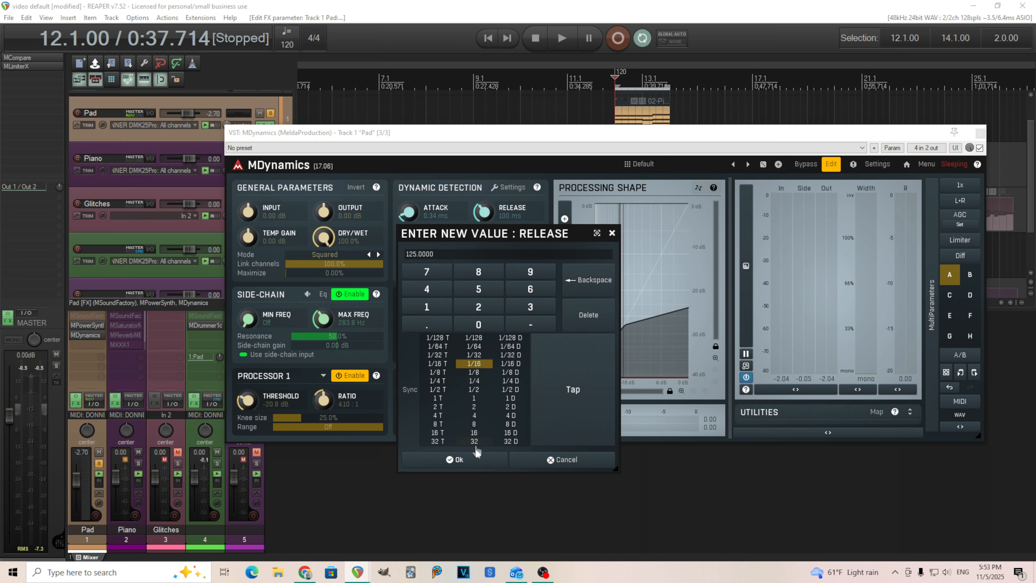
click(457, 460)
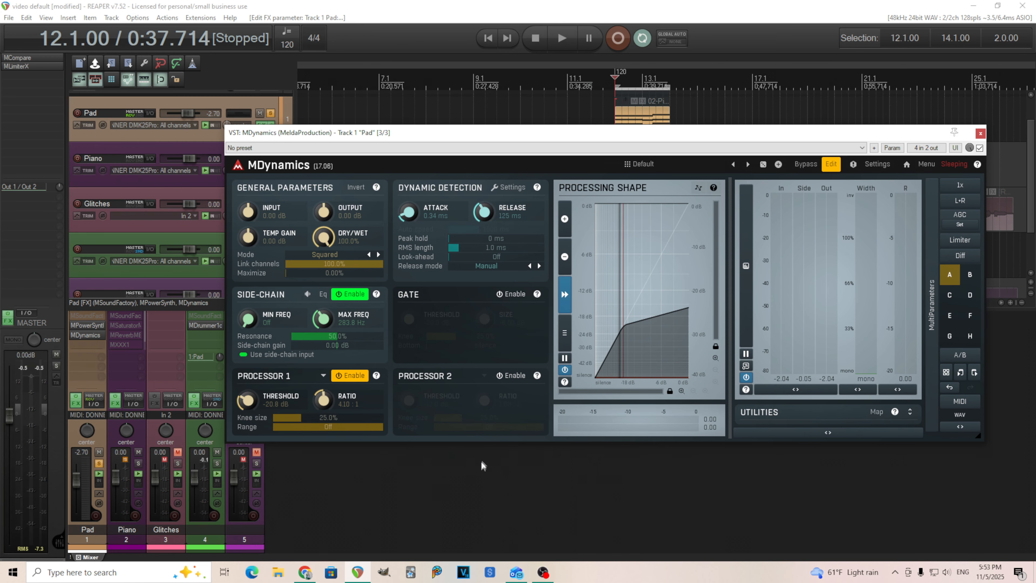
- Play the selection through with the current compression settings, and take the Pad track off solo
click(568, 49)
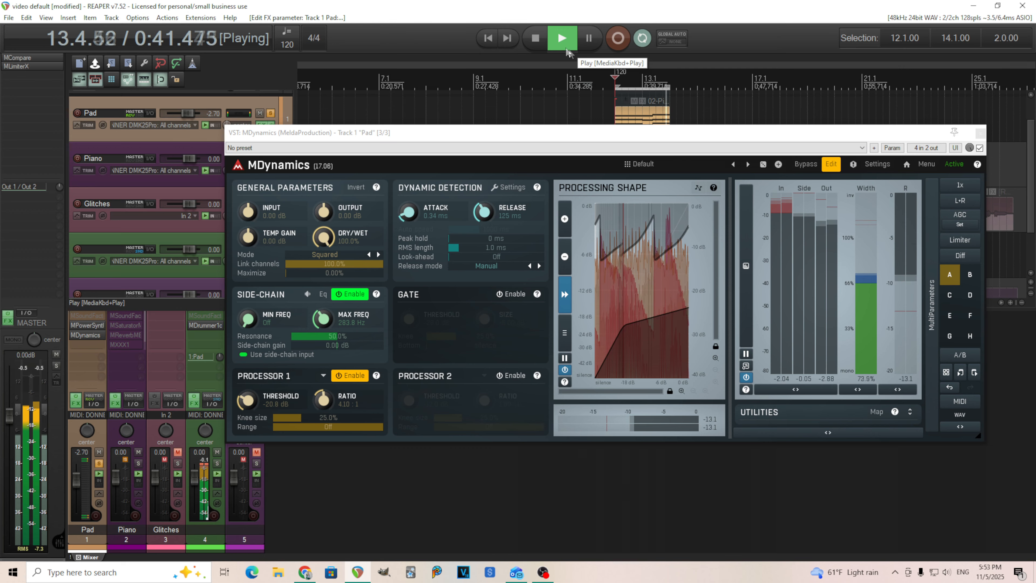
click(535, 38)
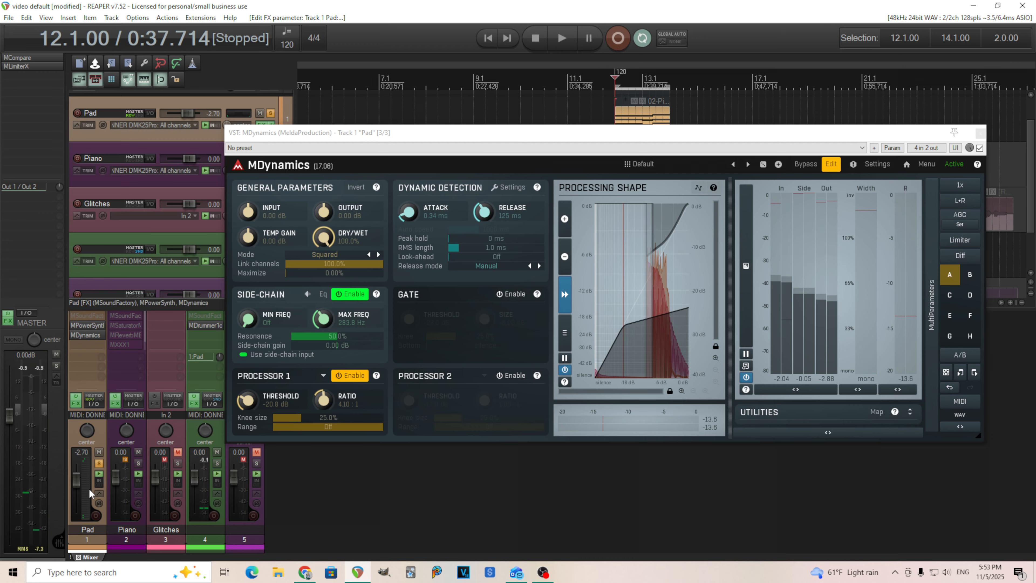
click(99, 463)
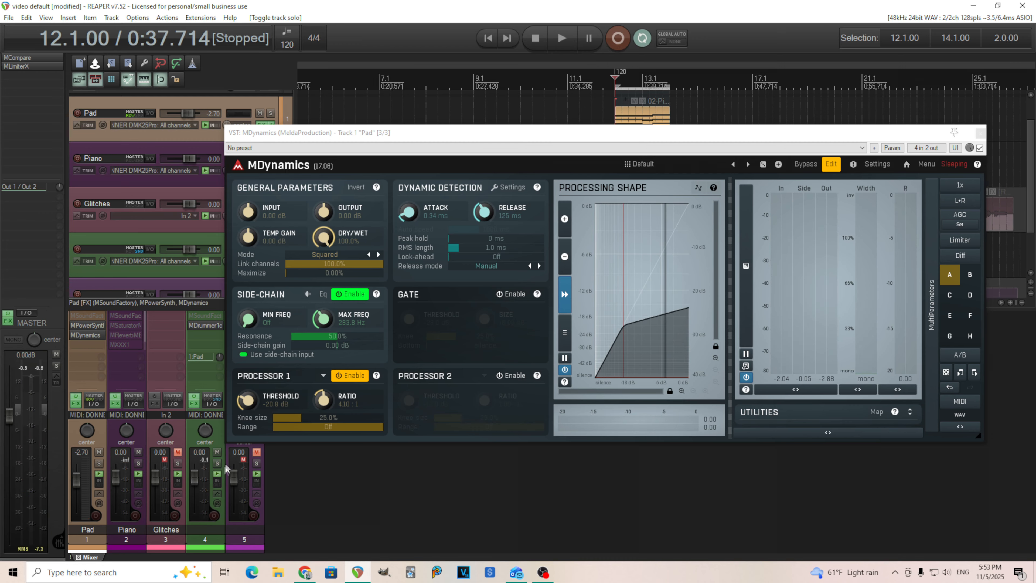
- During playback, lower Processor 1's threshold to about -23.2 dB and raise the output gain to about +3.28 dB
click(571, 39)
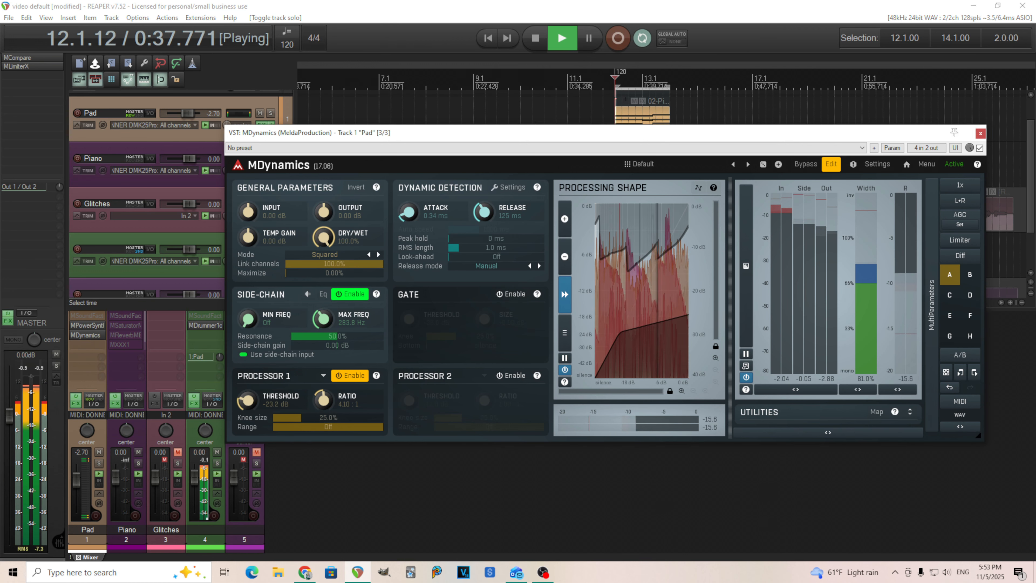
drag(247, 400, 248, 406)
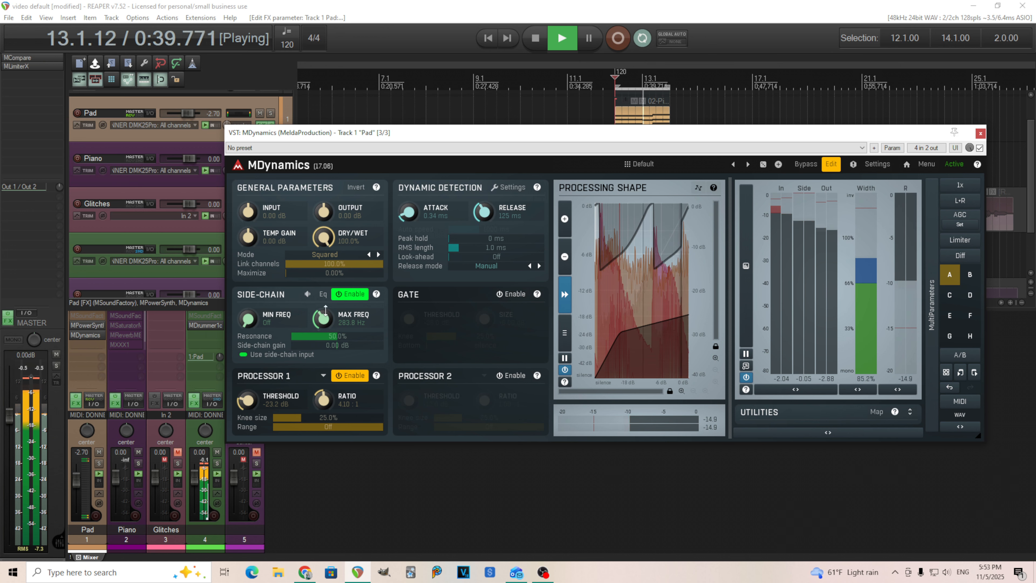
drag(327, 216, 327, 209)
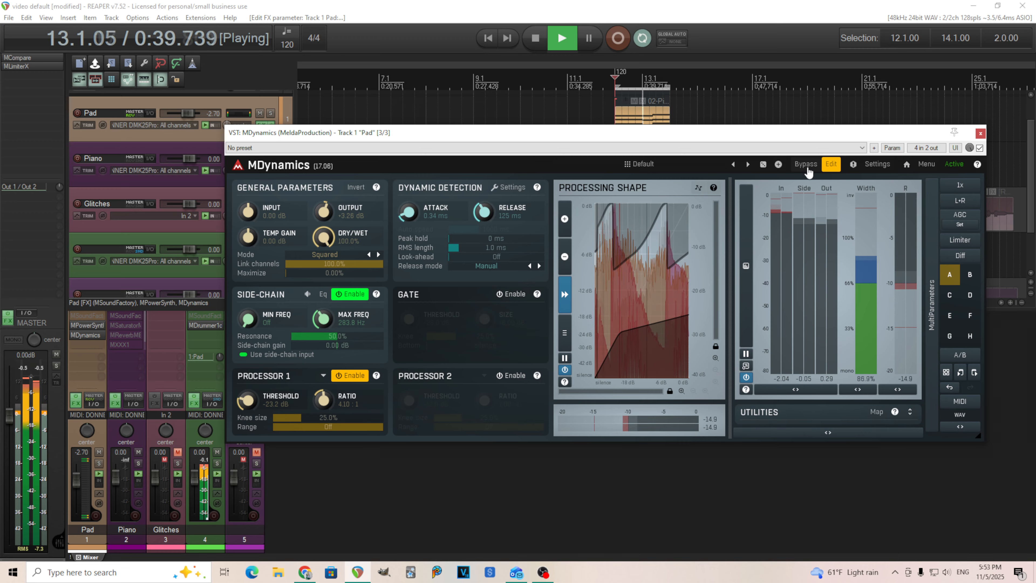
- Compare the ducked Pad with the uncompressed sound by bypassing MDynamics and re-engaging it, and end playback
click(808, 168)
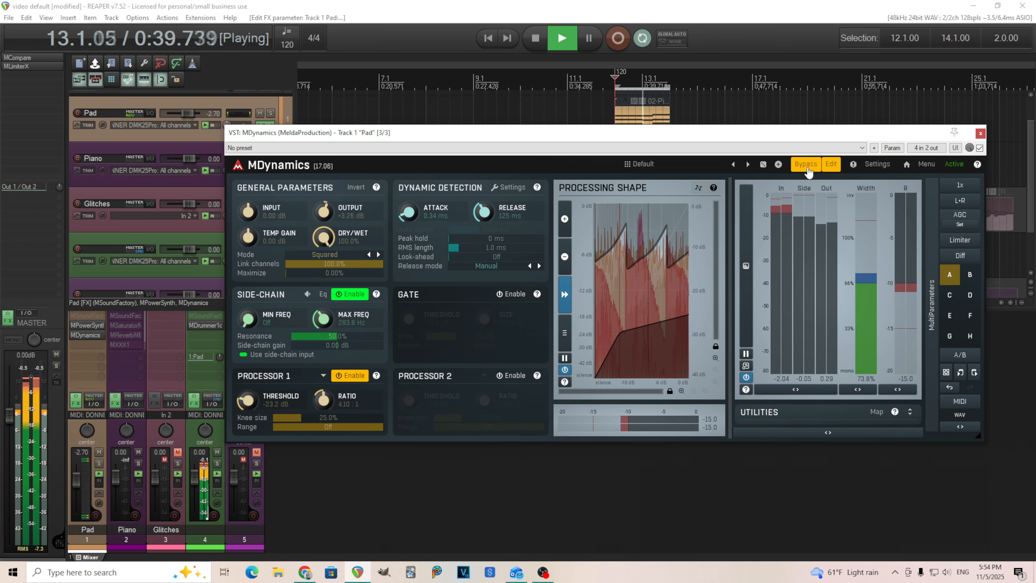
click(808, 168)
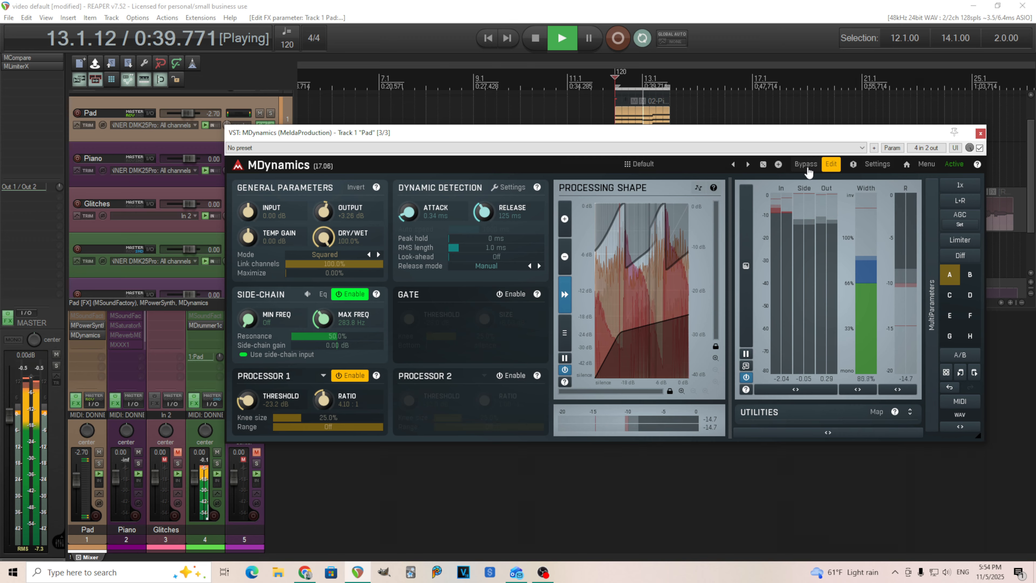
click(536, 39)
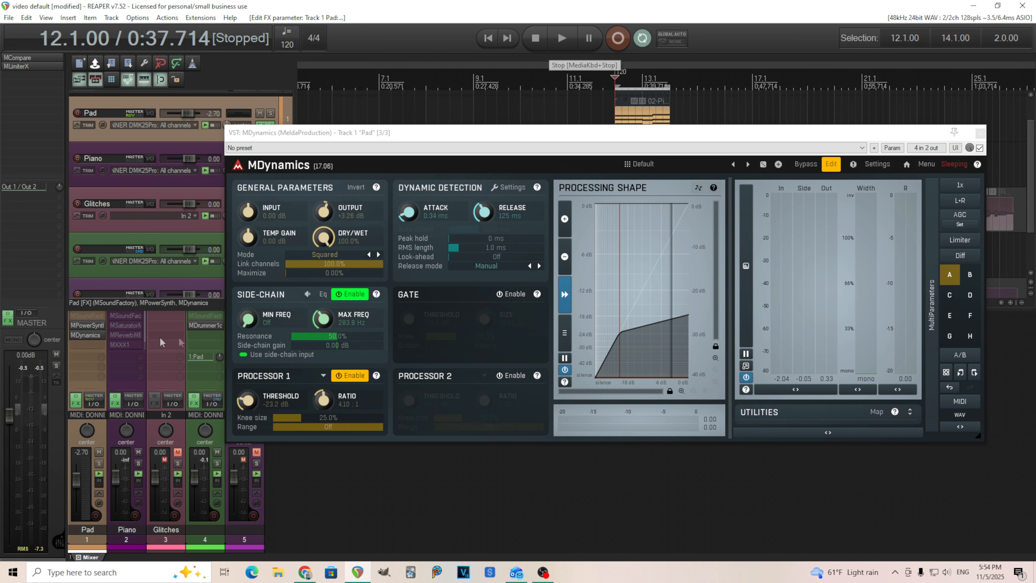
- Close MDynamics, remove track 4's send to the Pad track, and bypass MDynamics on Pad
click(981, 134)
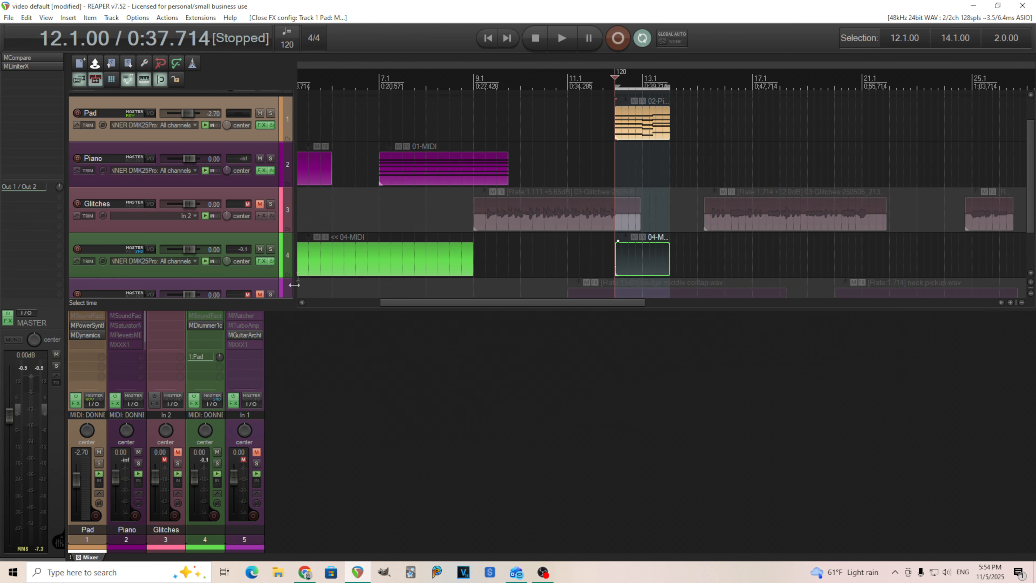
right_click(204, 356)
click(251, 393)
shift+click(86, 335)
- Add the MWobbler plug-in from the Creative effects group to the Pad track, below MDynamics
right_click(95, 346)
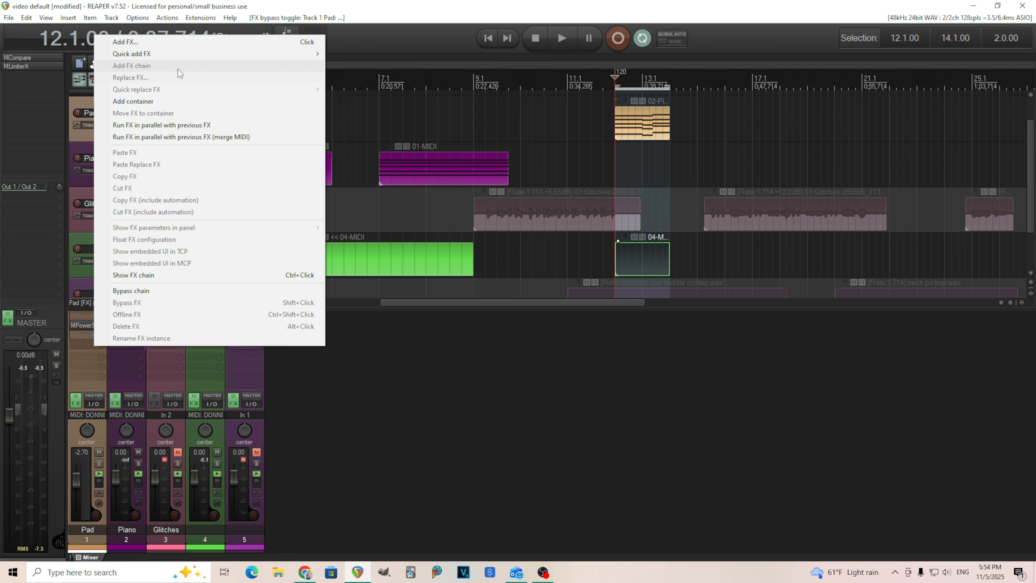
mouse_move(184, 57)
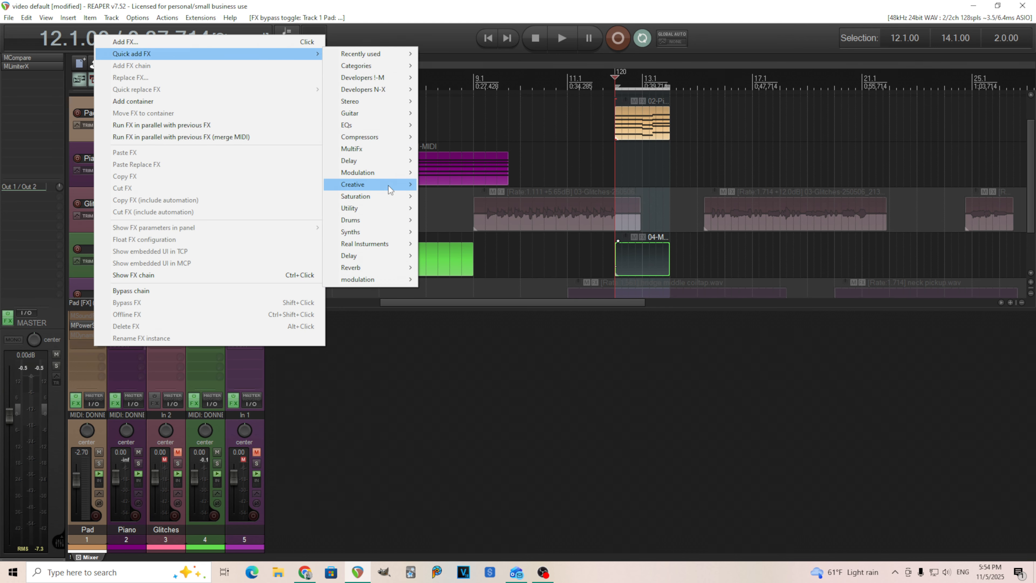
mouse_move(391, 161)
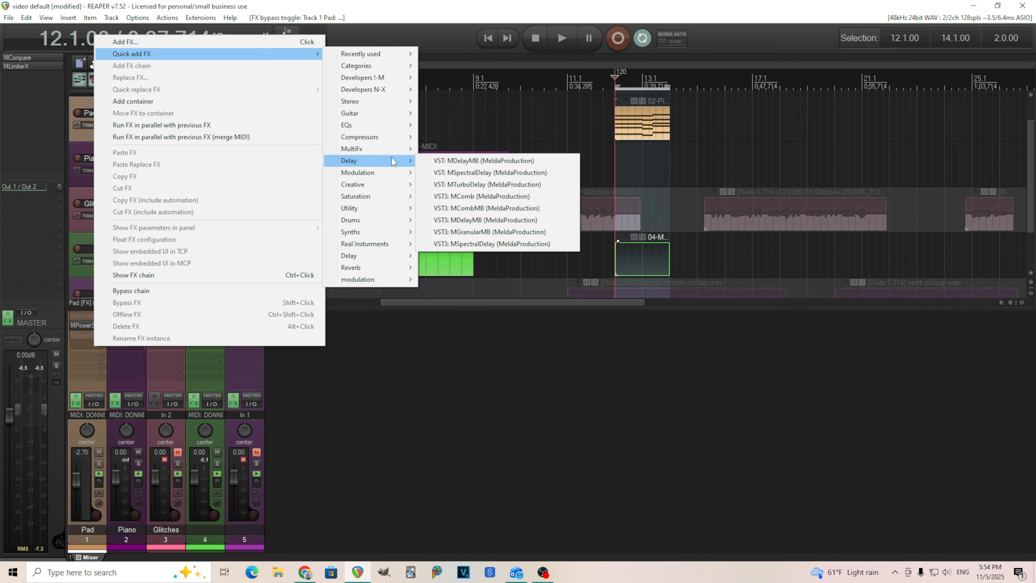
mouse_move(394, 185)
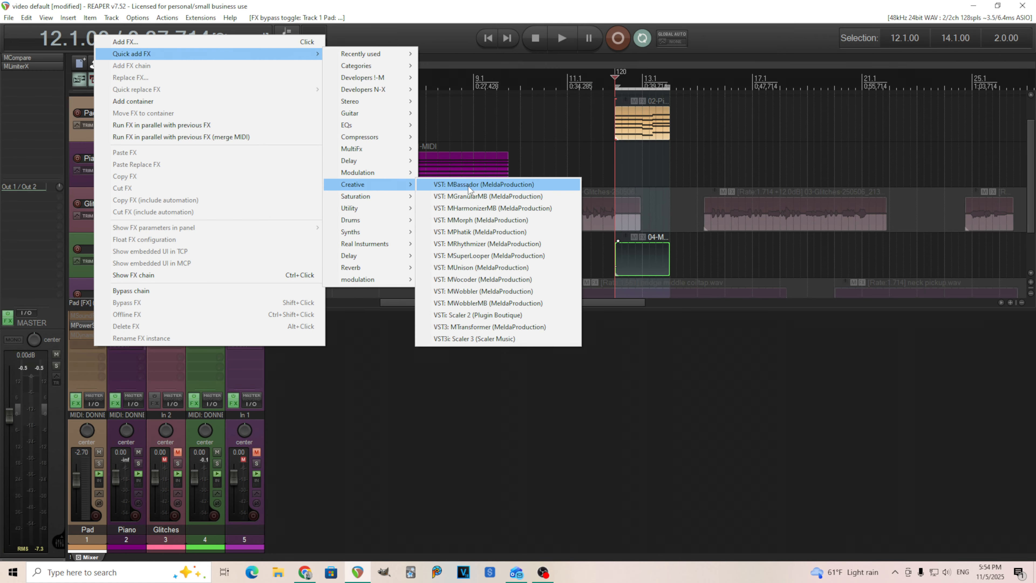
click(534, 290)
drag(281, 36, 522, 147)
- Load MWobbler's Default preset from the preset browser's Root folder
click(442, 181)
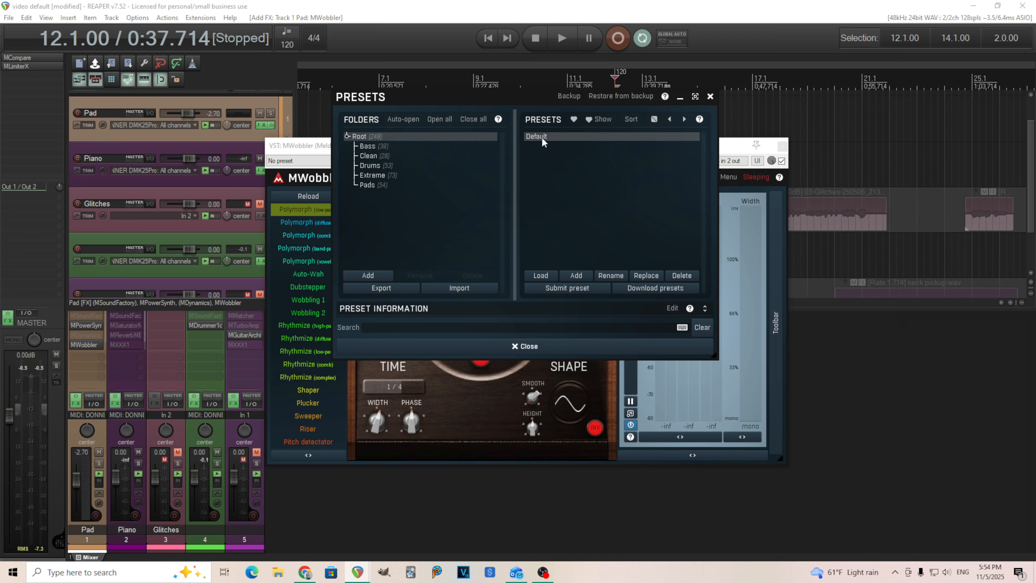
double_click(542, 136)
click(578, 347)
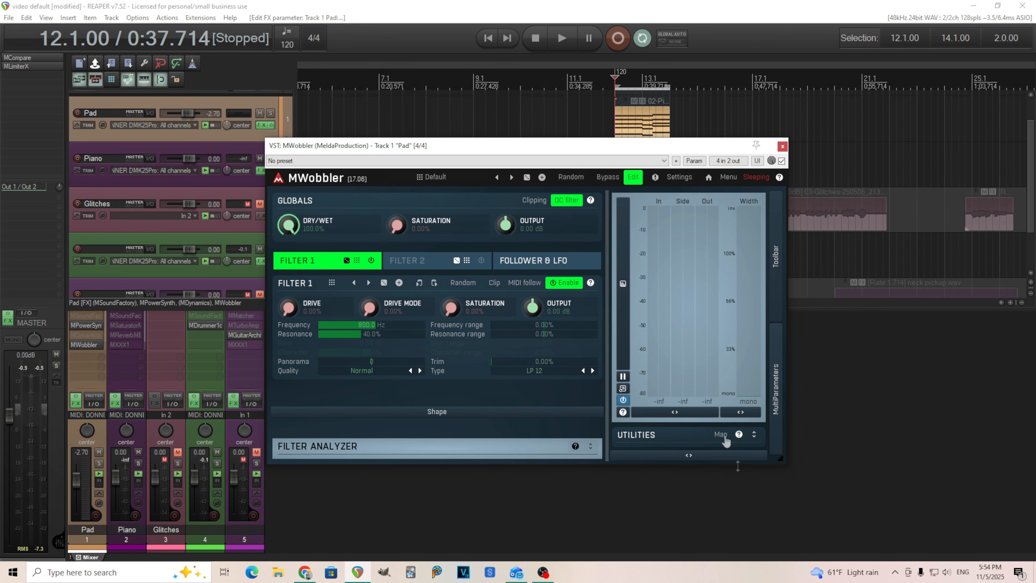
- Expand the Shape section, set Filter 1 to 250.7 Hz, 36.0% resonance and about 34% frequency range, and listen to the result
click(544, 413)
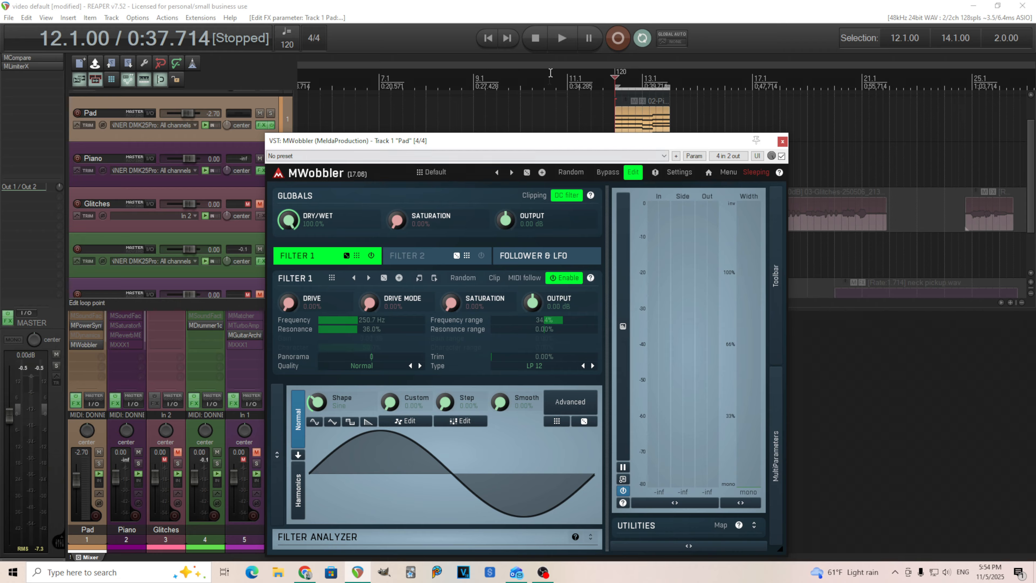
click(561, 41)
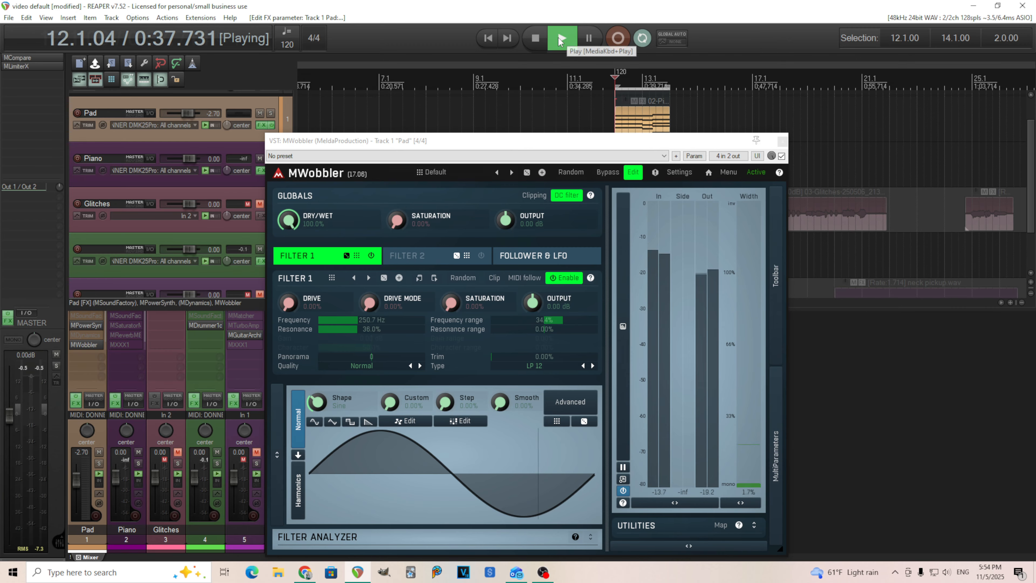
click(537, 41)
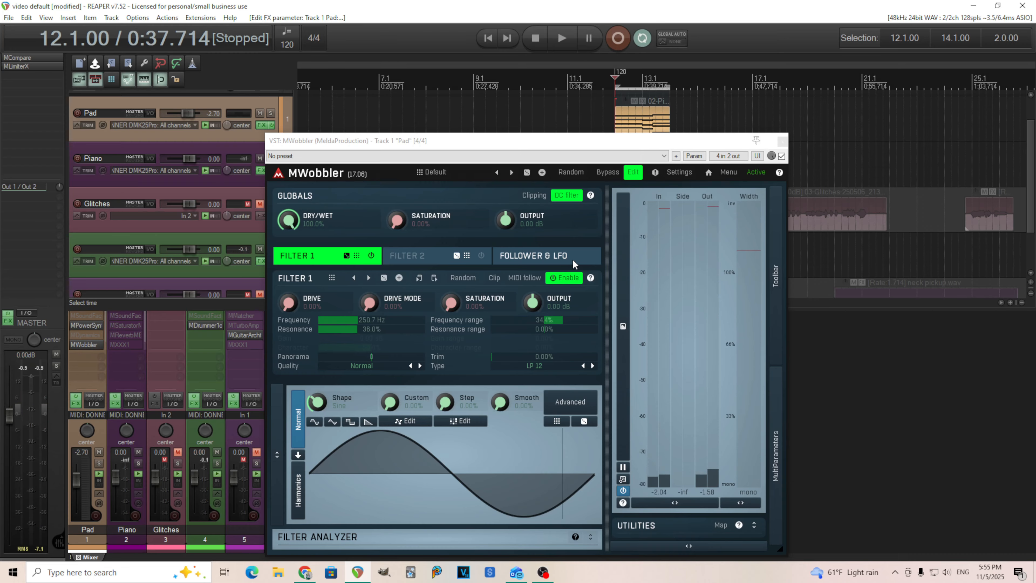
- In the Follower & LFO settings, audition an LFO rate of about 1.78 Hz during playback, and reset the rate to 4 Hz
click(563, 260)
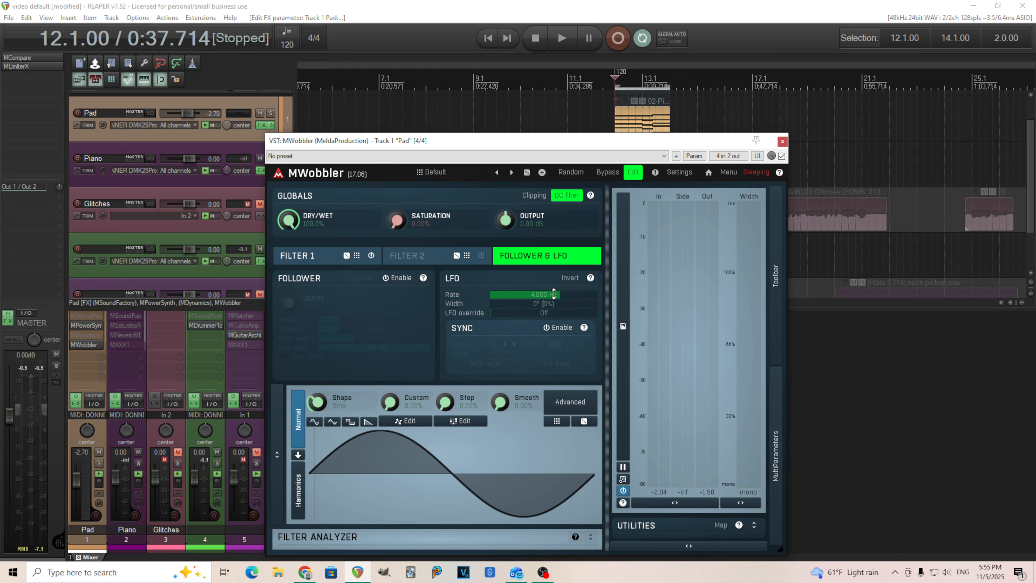
click(562, 39)
drag(556, 296, 556, 307)
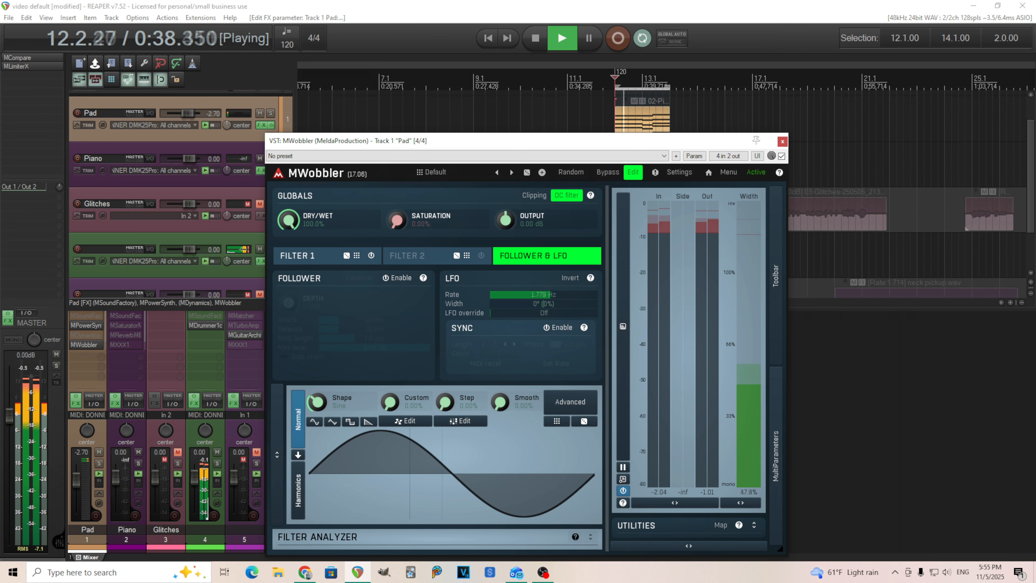
key(space)
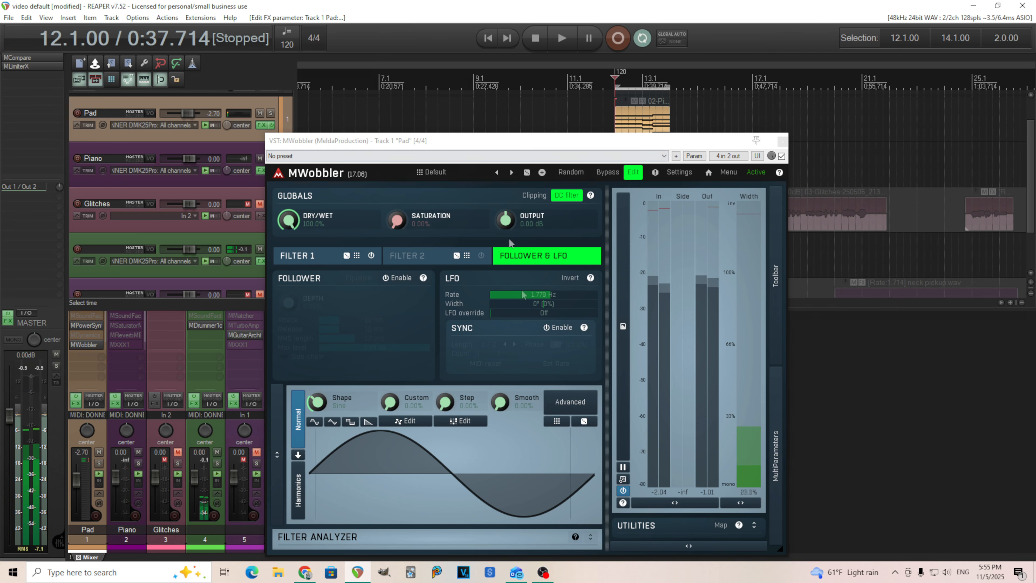
double_click(561, 294)
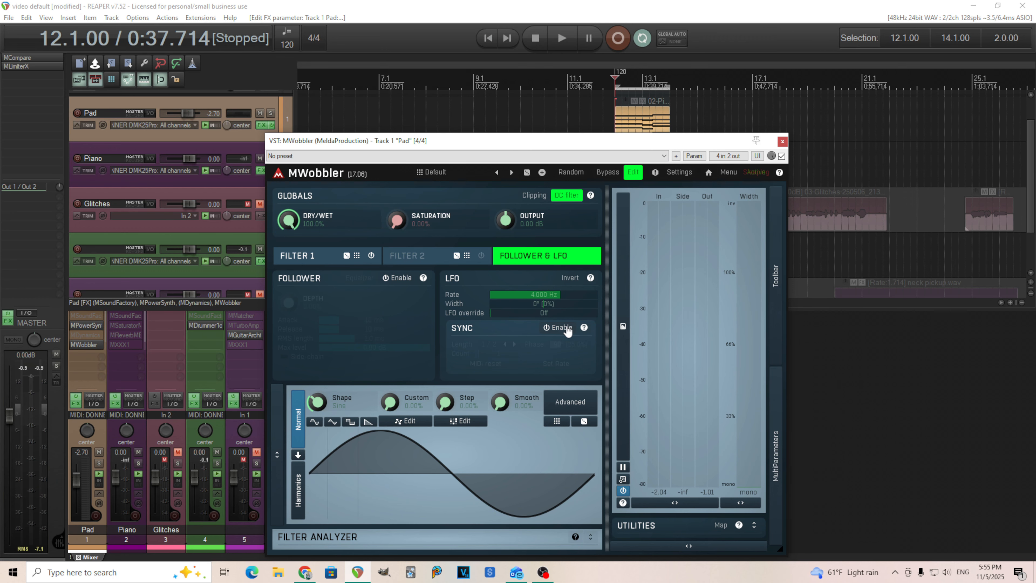
- Enable MWobbler's Follower, set its depth to 100%, and play the selection to hear the effect
drag(456, 144, 486, 120)
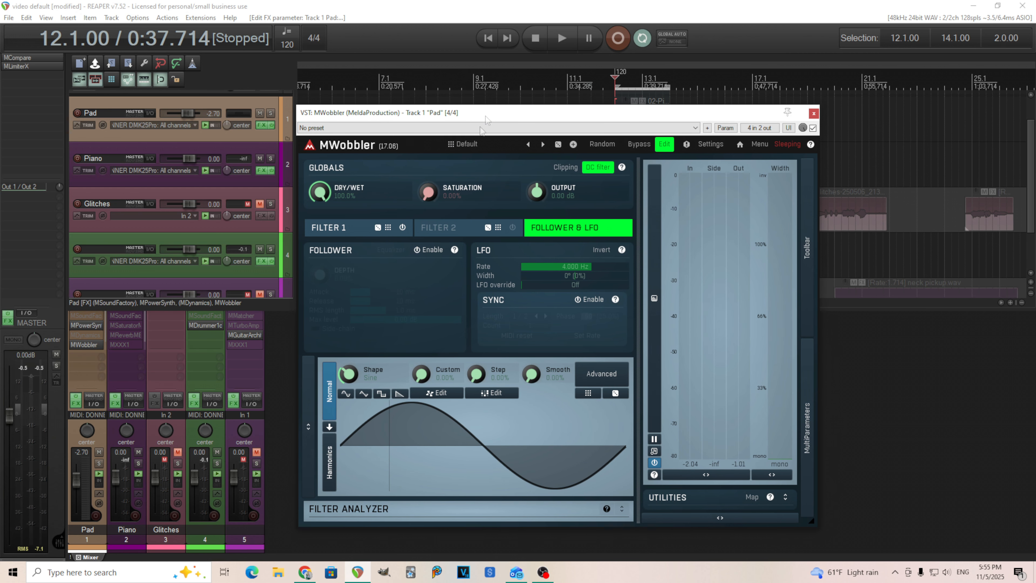
click(433, 250)
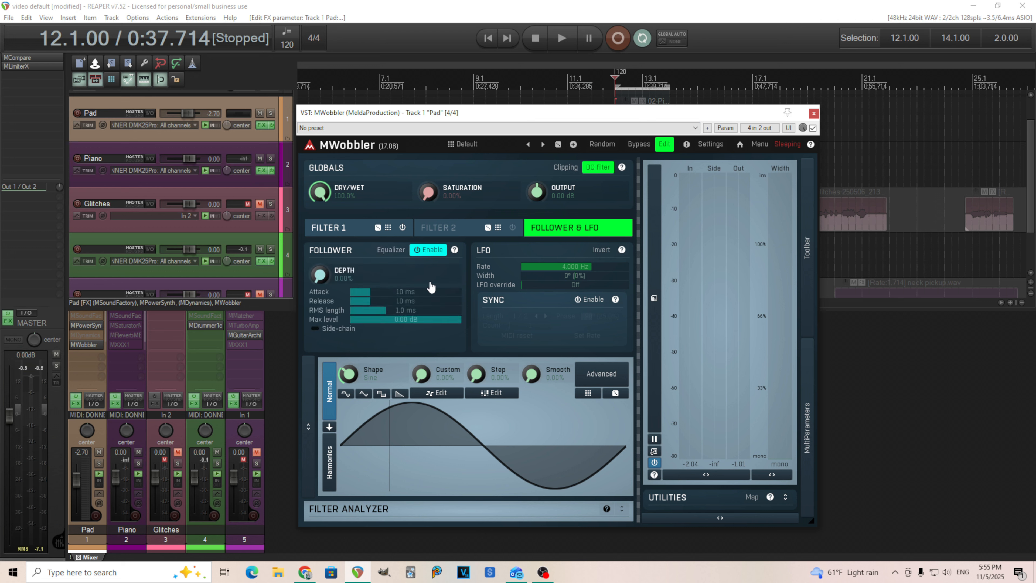
click(562, 41)
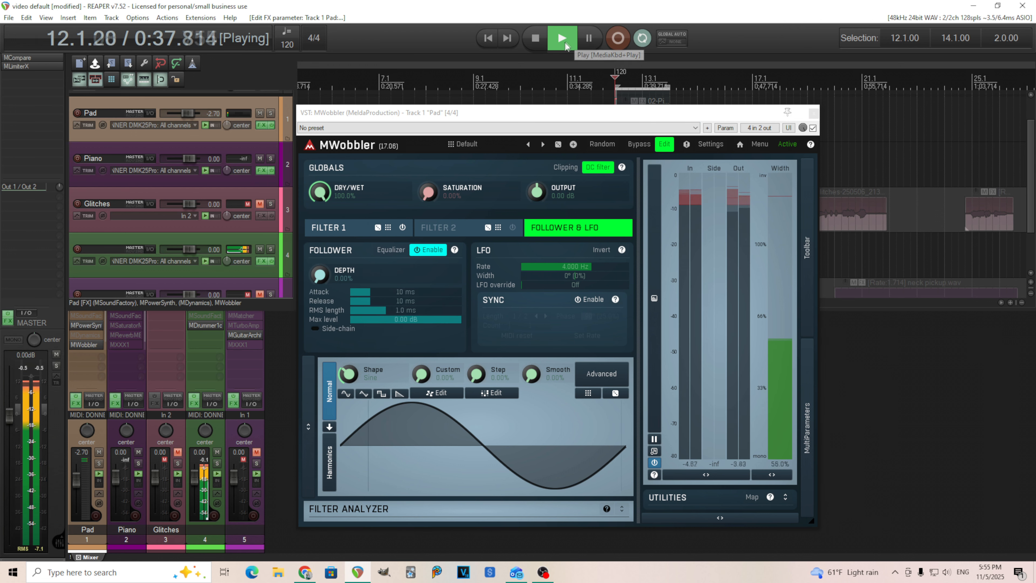
click(538, 45)
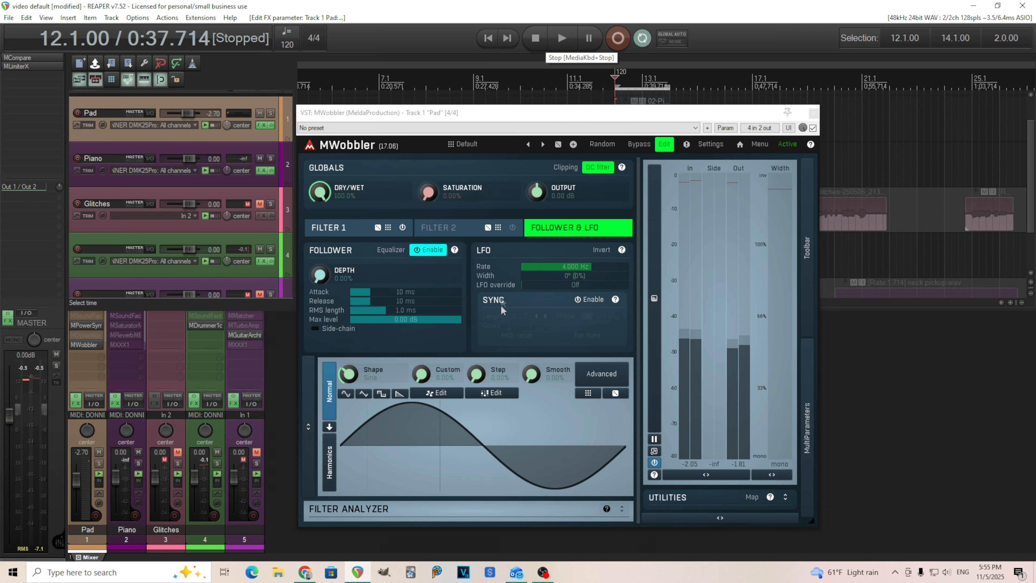
click(320, 276)
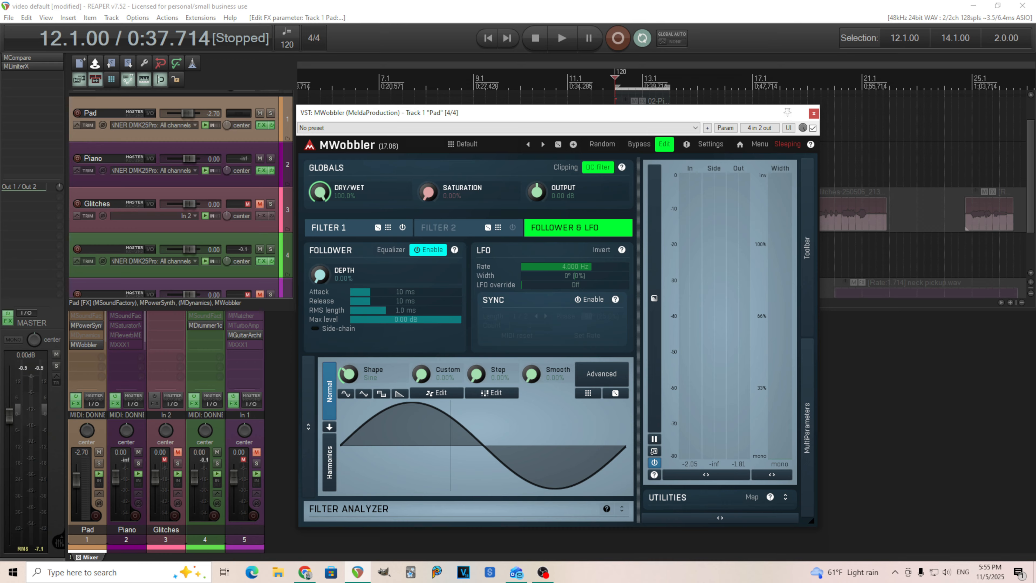
drag(319, 276, 320, 196)
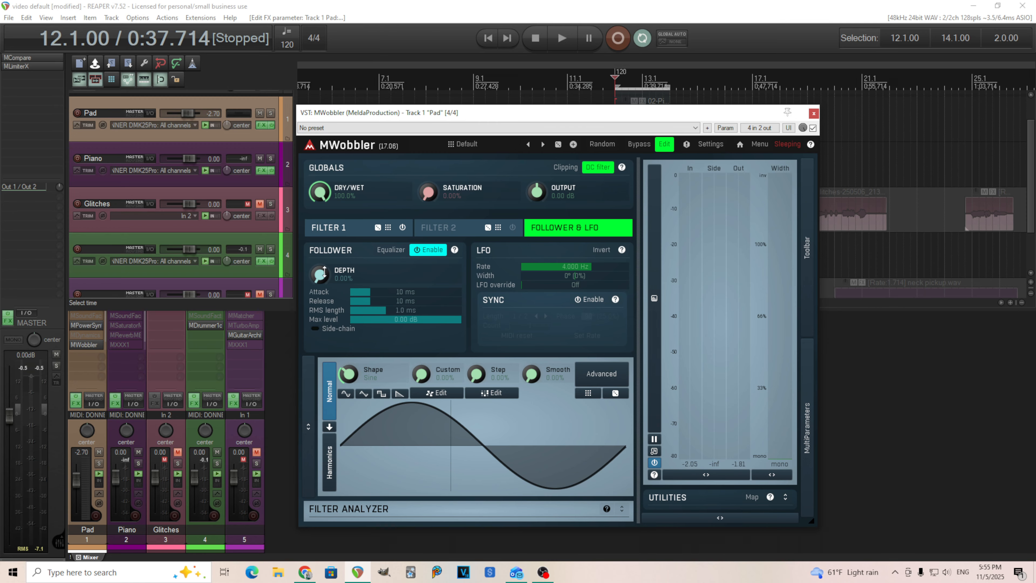
click(563, 38)
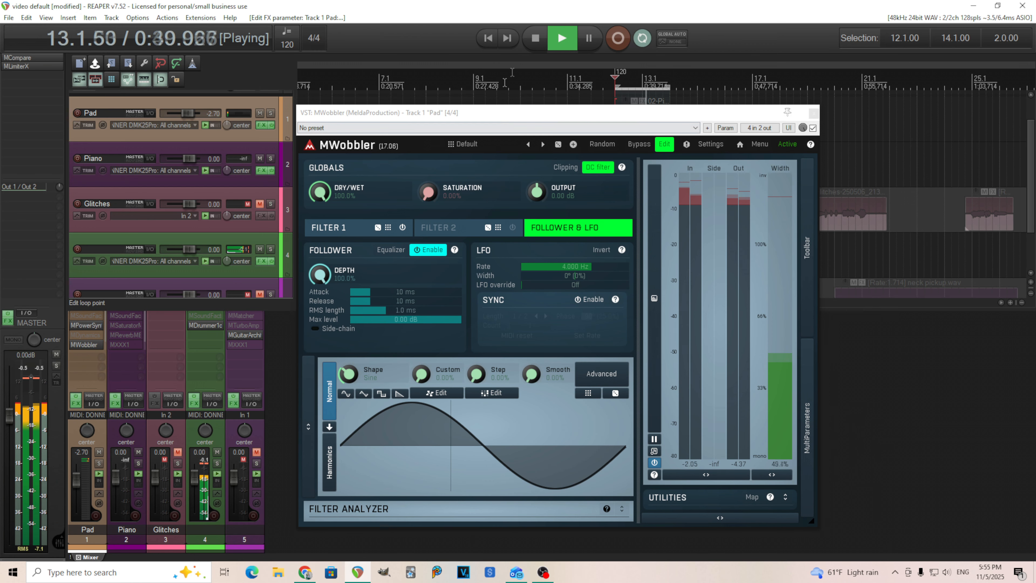
click(536, 39)
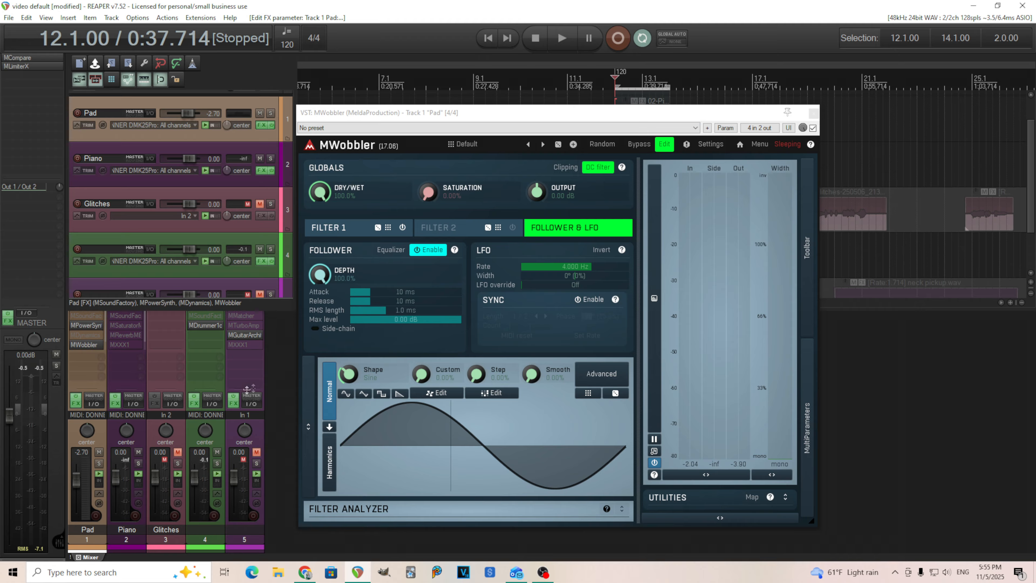
- Send track 4's audio 1/2 to Pad channels 29/30 for MWobbler's side-chain with MIDI set to None, and start playback
drag(213, 407, 263, 385)
drag(536, 327, 536, 325)
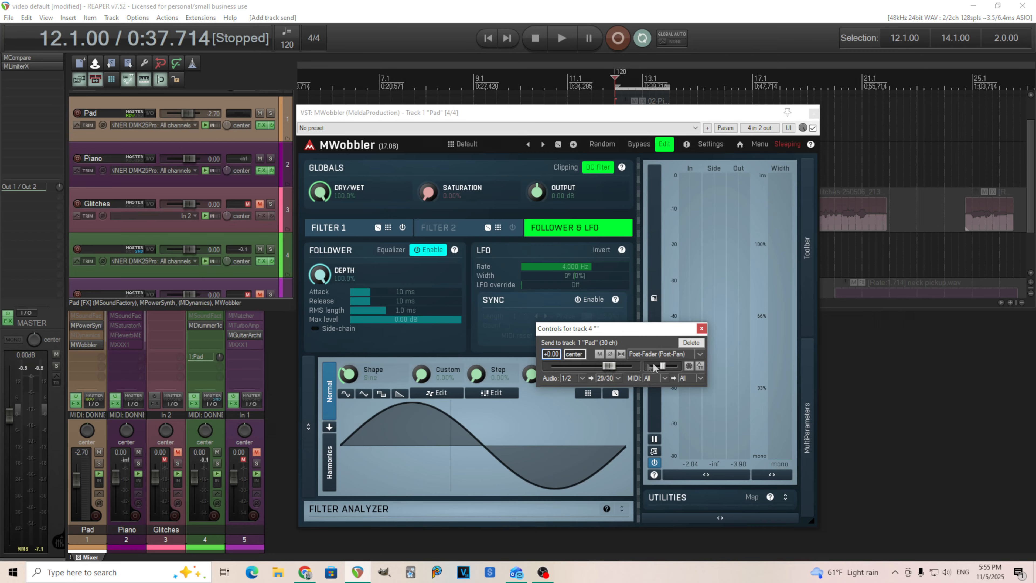
click(665, 378)
click(655, 81)
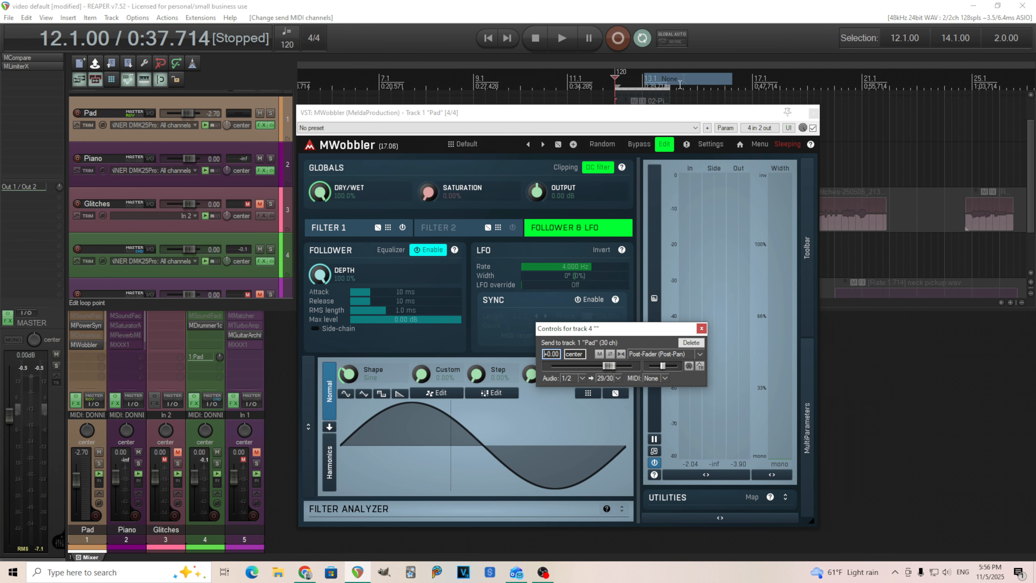
click(700, 329)
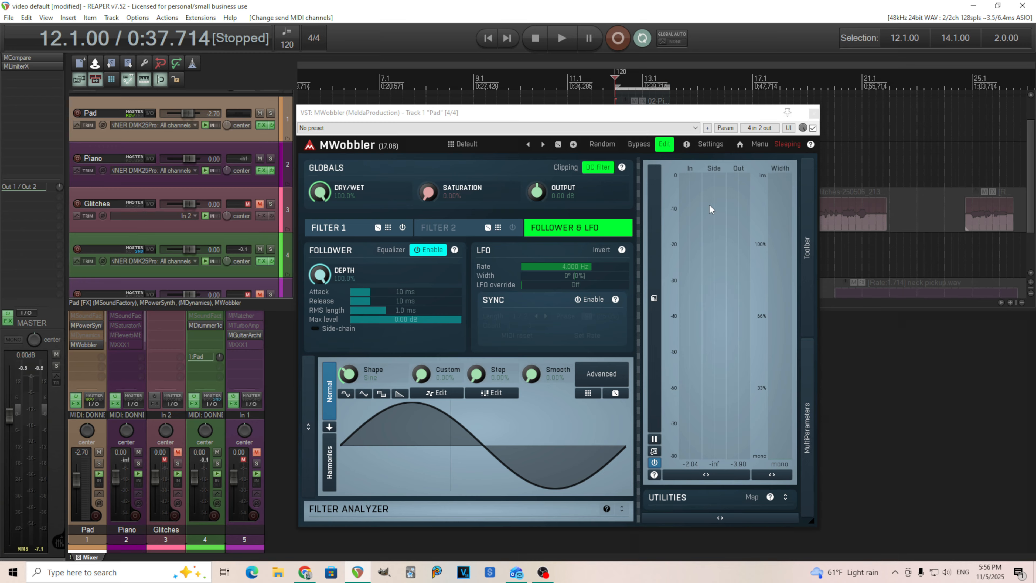
click(562, 38)
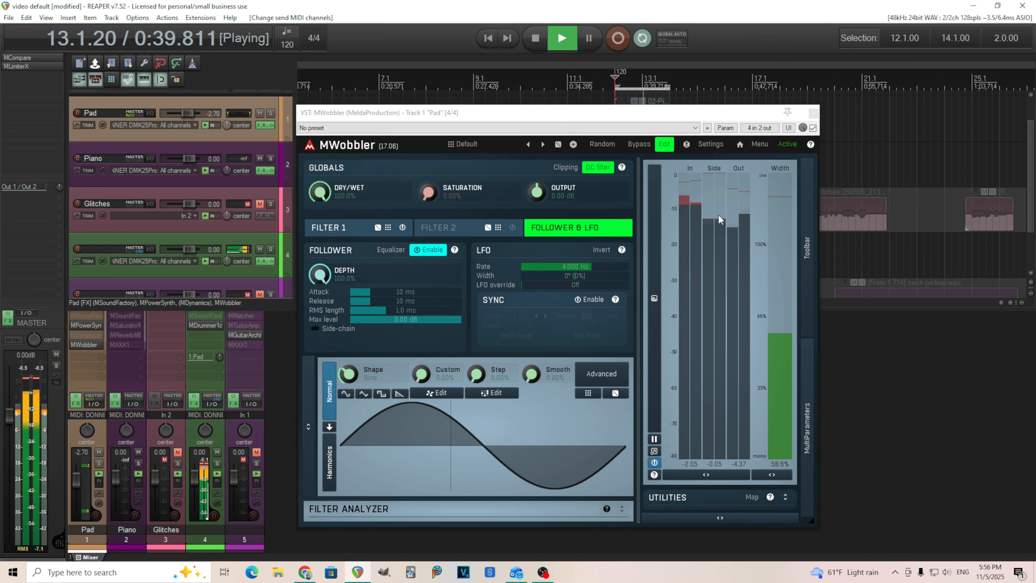
- Stop playback and shape the Follower equalizer with band 6 as a low-pass, slope 2, moved down to band 3's frequency
key(space)
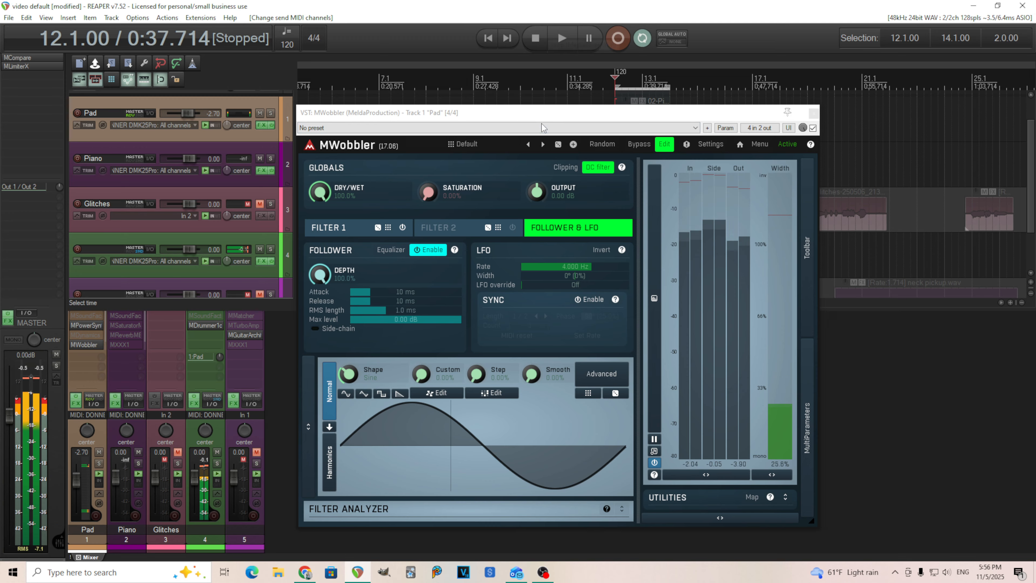
click(394, 251)
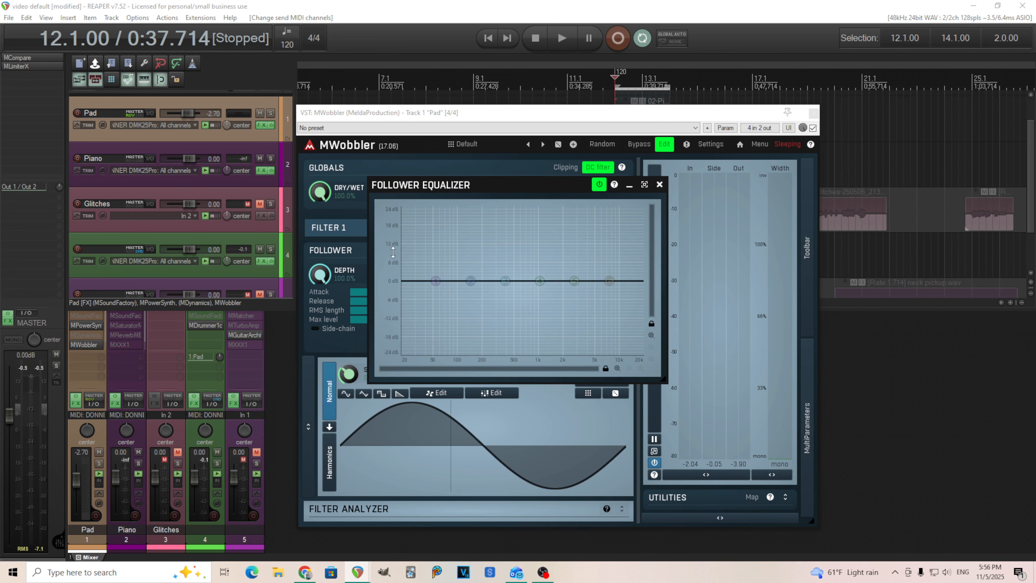
double_click(609, 282)
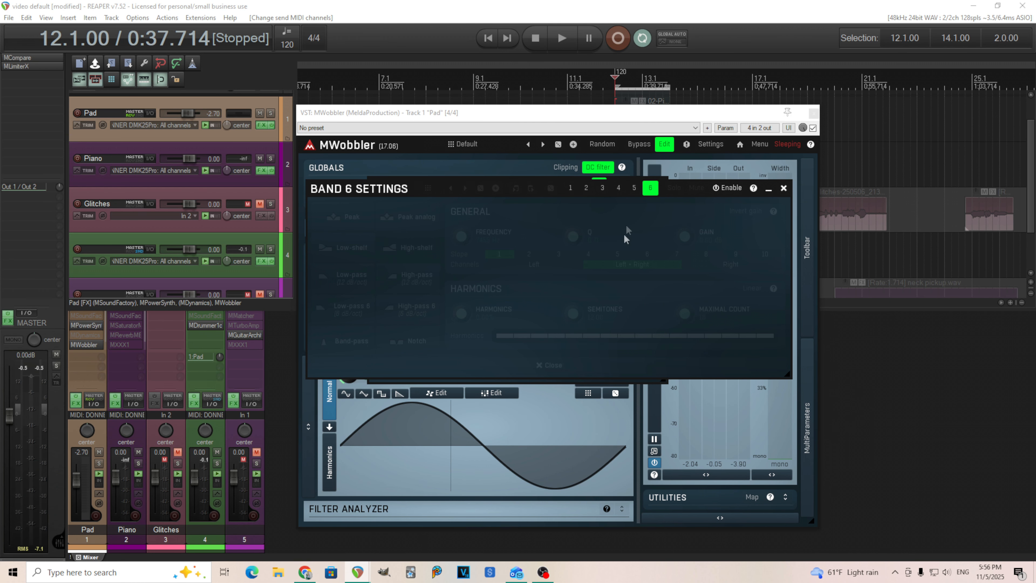
click(726, 188)
click(347, 289)
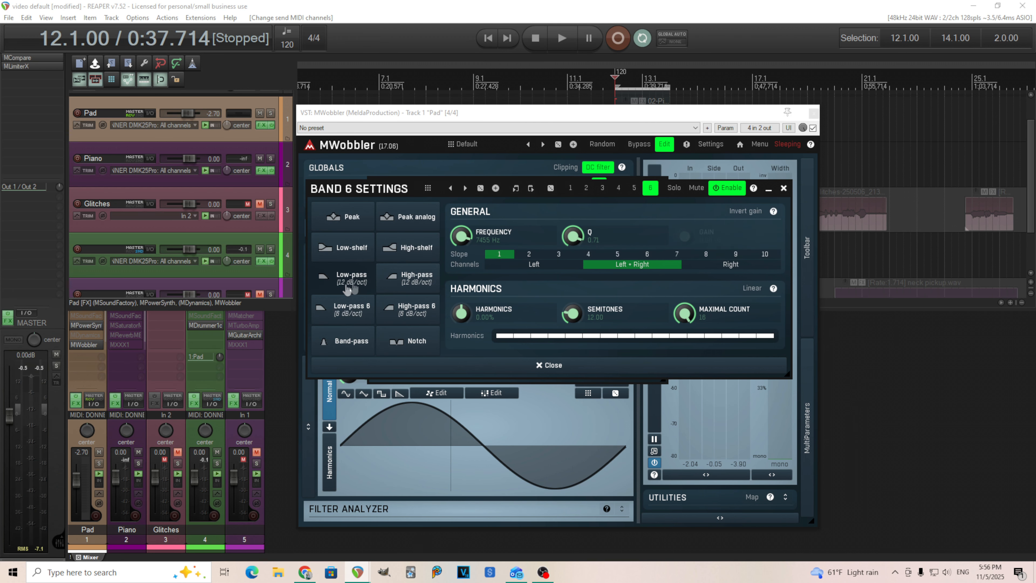
click(530, 255)
click(590, 366)
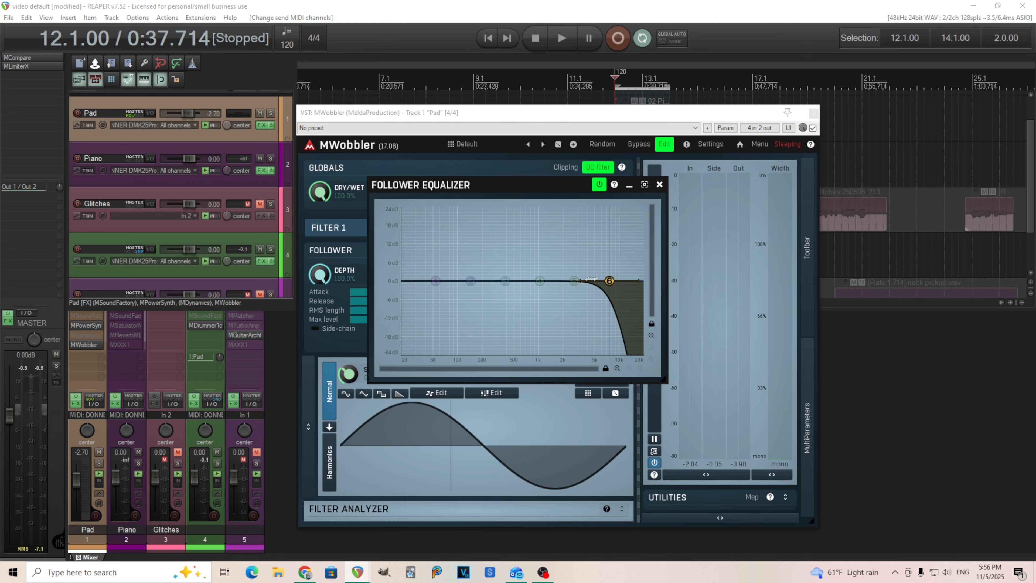
drag(609, 278, 505, 280)
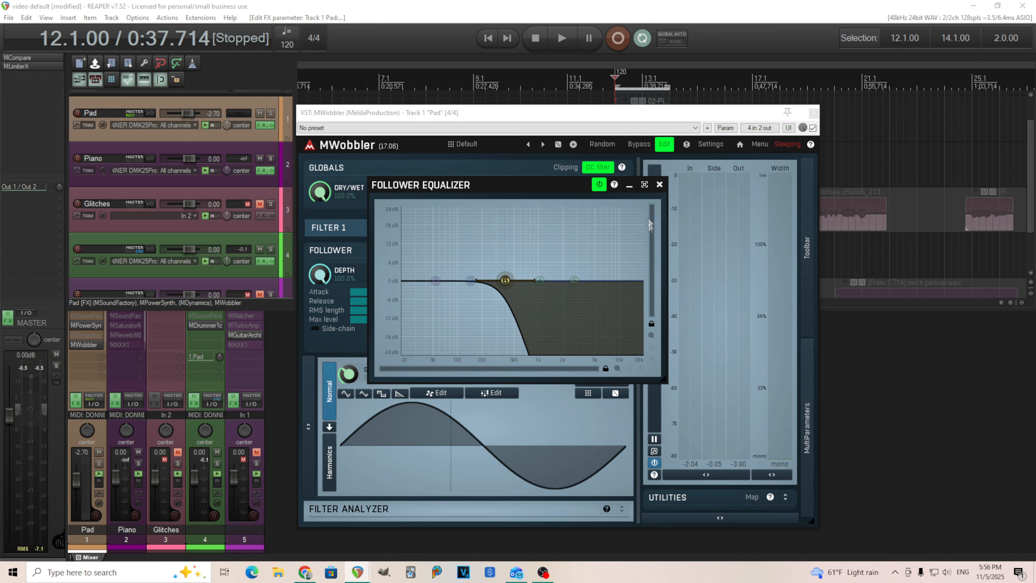
click(660, 186)
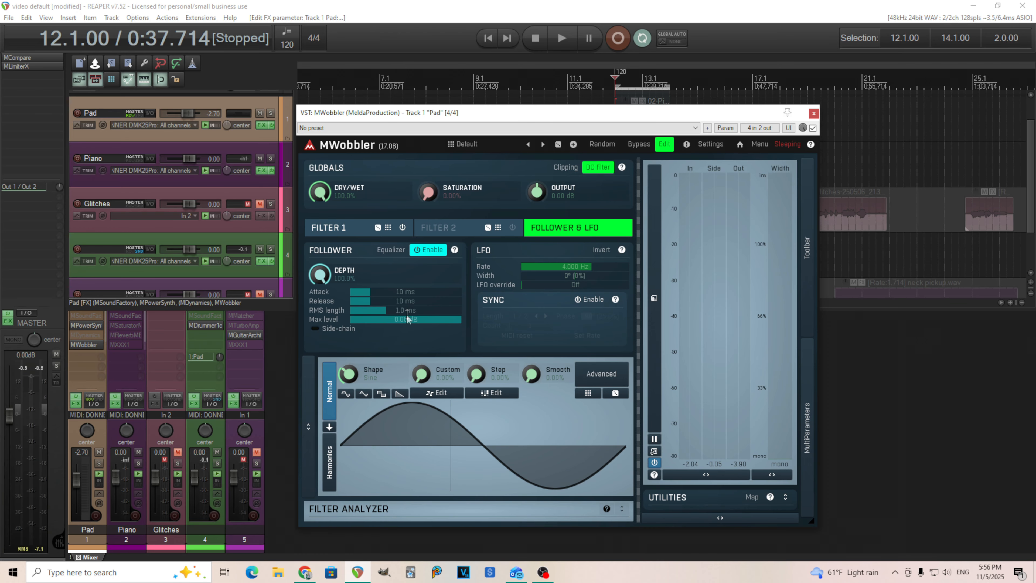
- Enable the Follower's side-chain input and play the selection with the Filter Analyzer shown in place of the Shape section
click(350, 332)
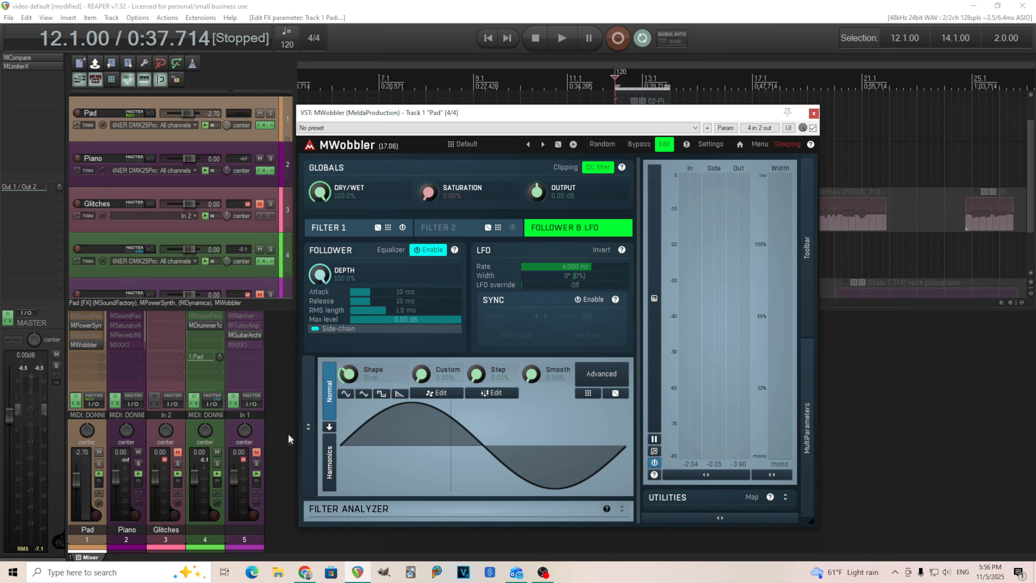
click(307, 426)
click(624, 415)
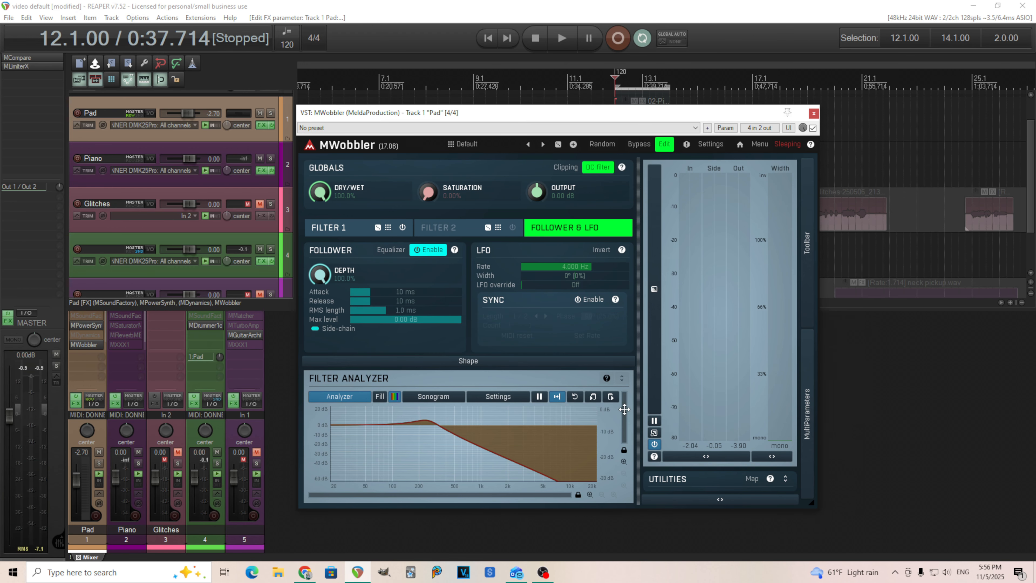
click(564, 38)
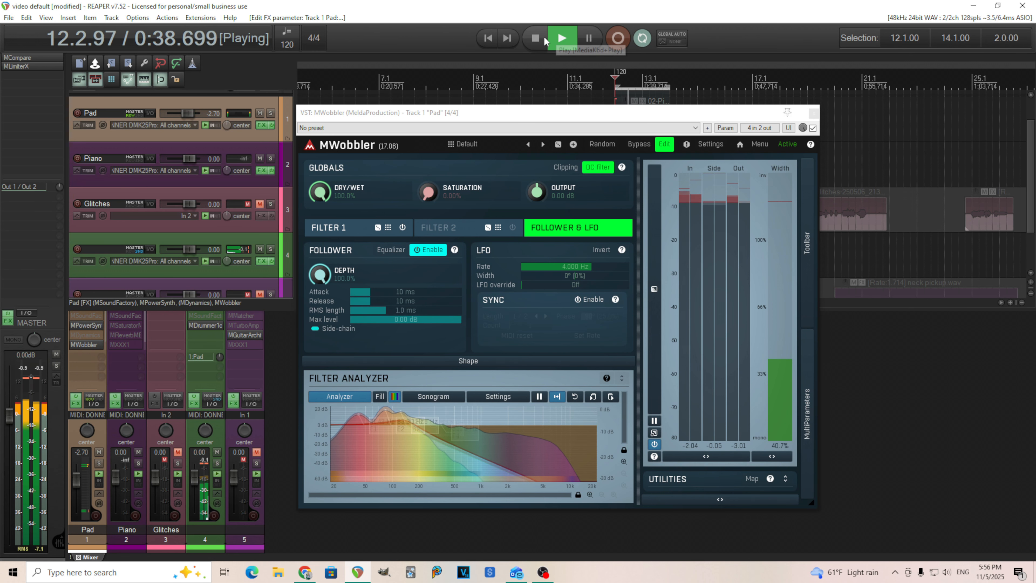
click(535, 38)
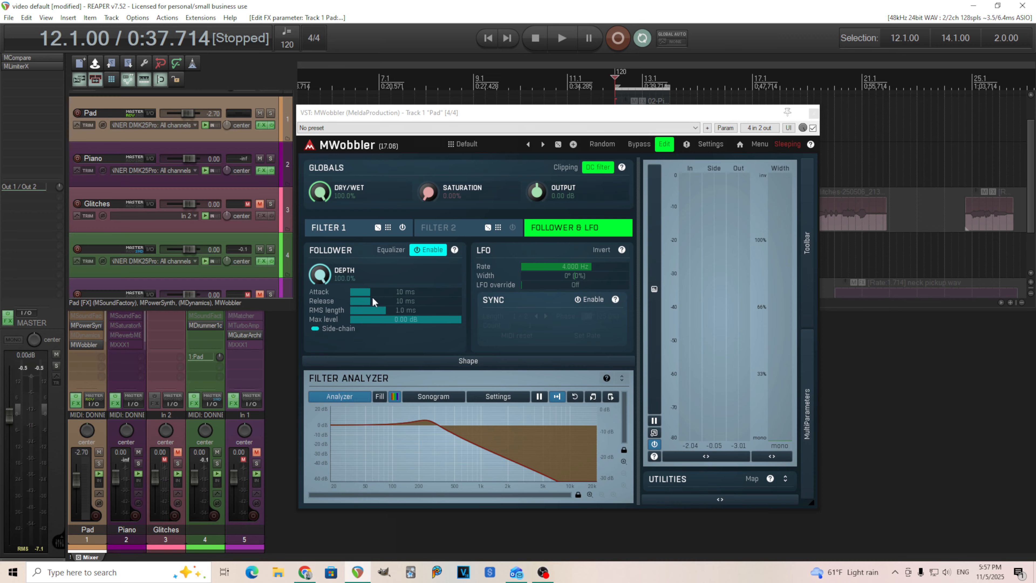
- Set the Follower's attack and release to the 1/32 sync value, 62.5 ms each
double_click(382, 291)
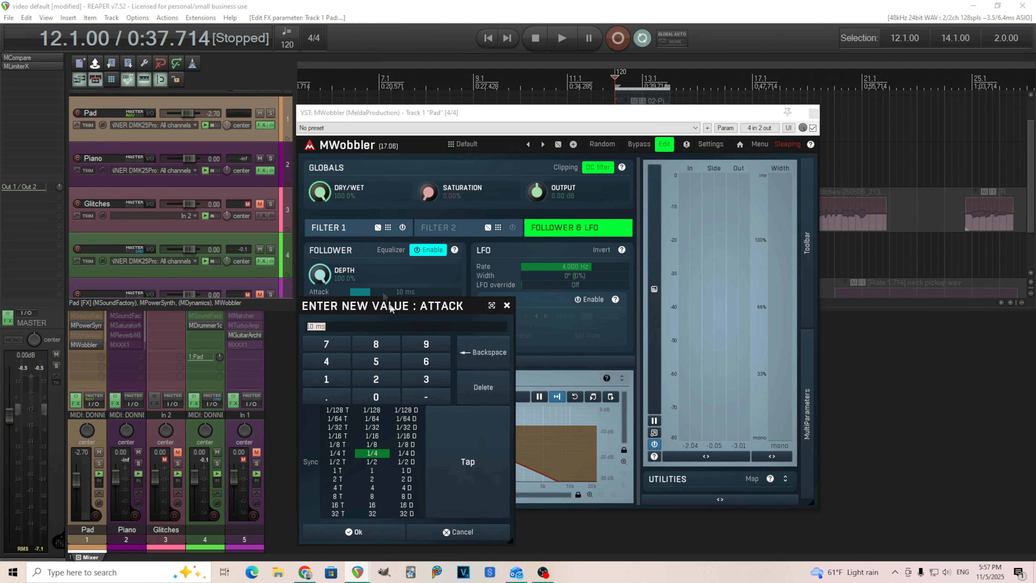
click(384, 427)
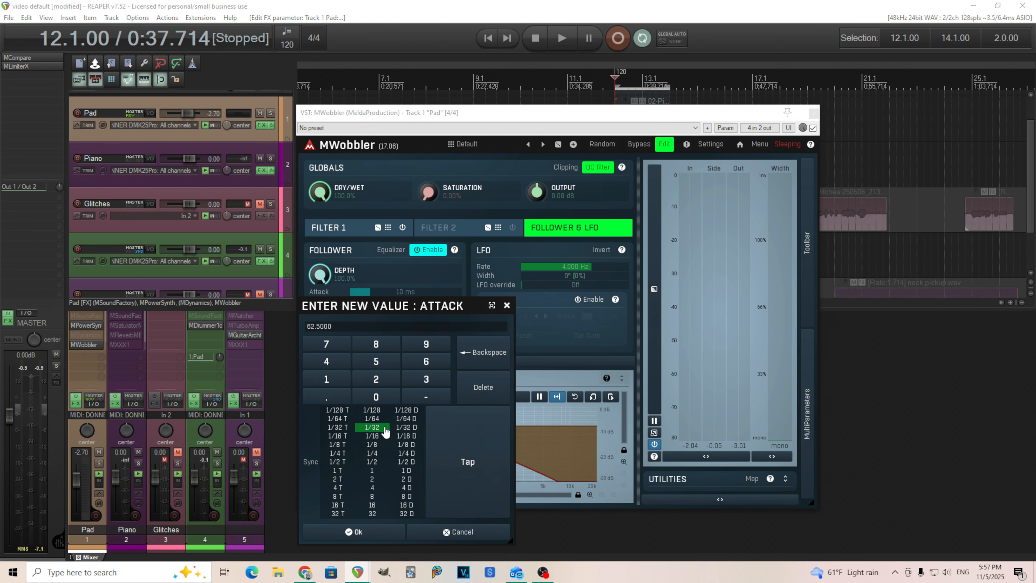
click(386, 535)
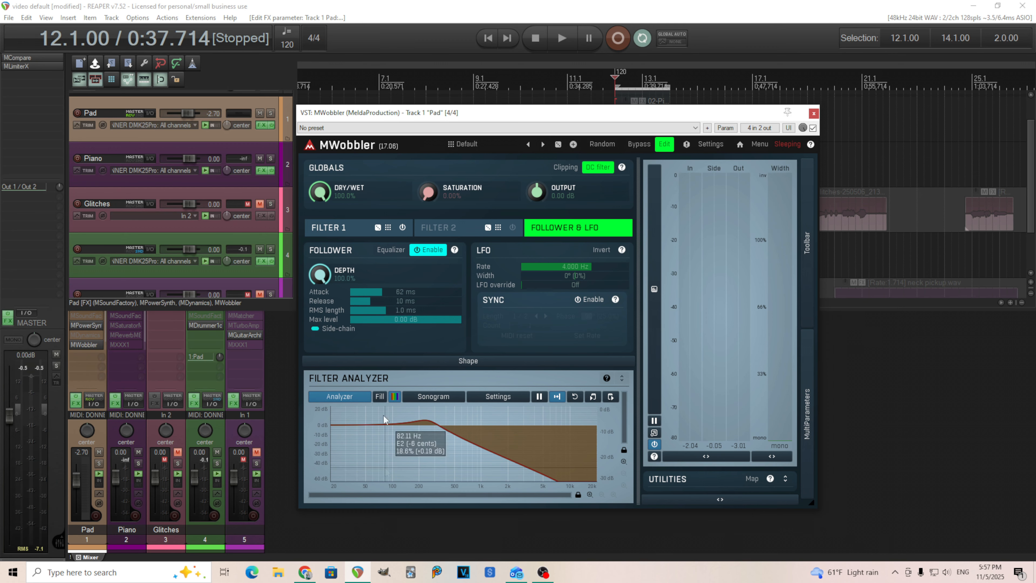
double_click(386, 300)
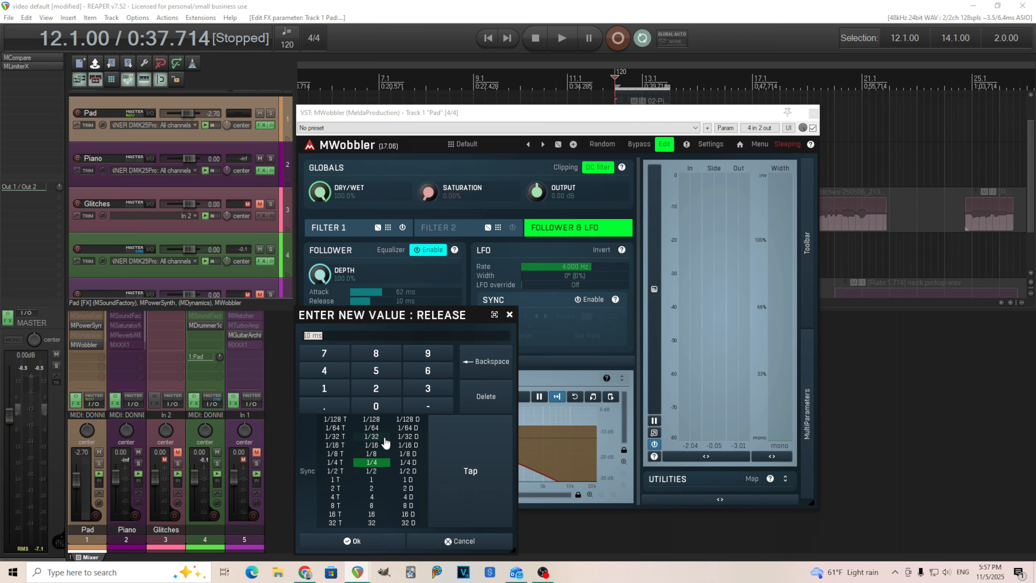
click(385, 439)
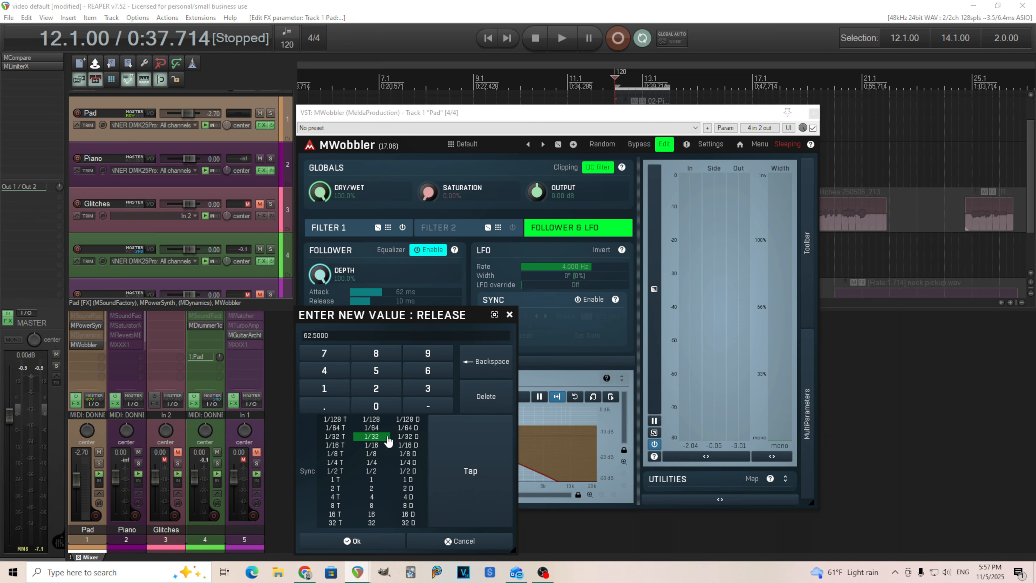
click(379, 542)
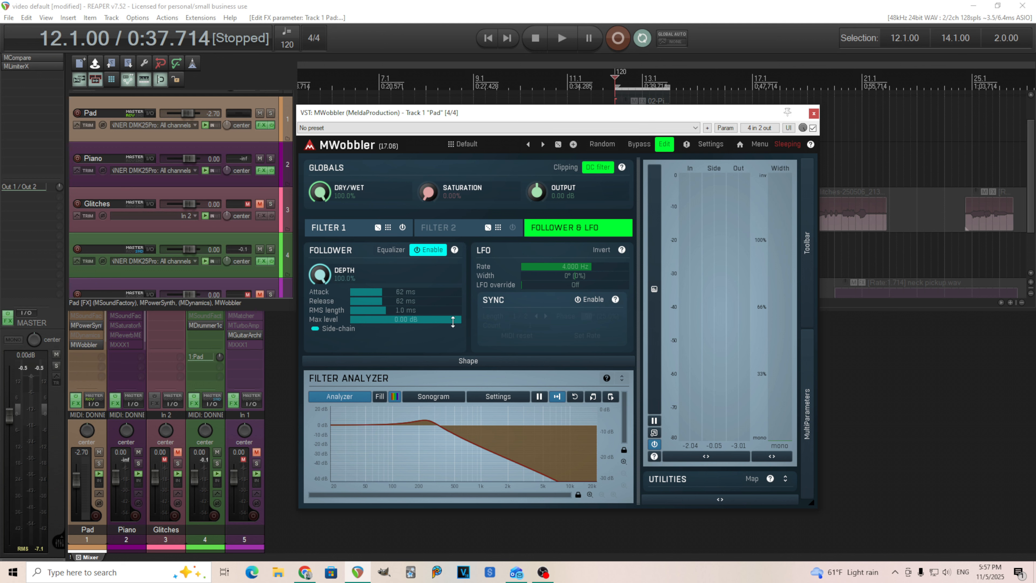
- Lower the Follower's max level to -17.2 dB while the selection plays, and stop playback
key(space)
drag(454, 320, 387, 320)
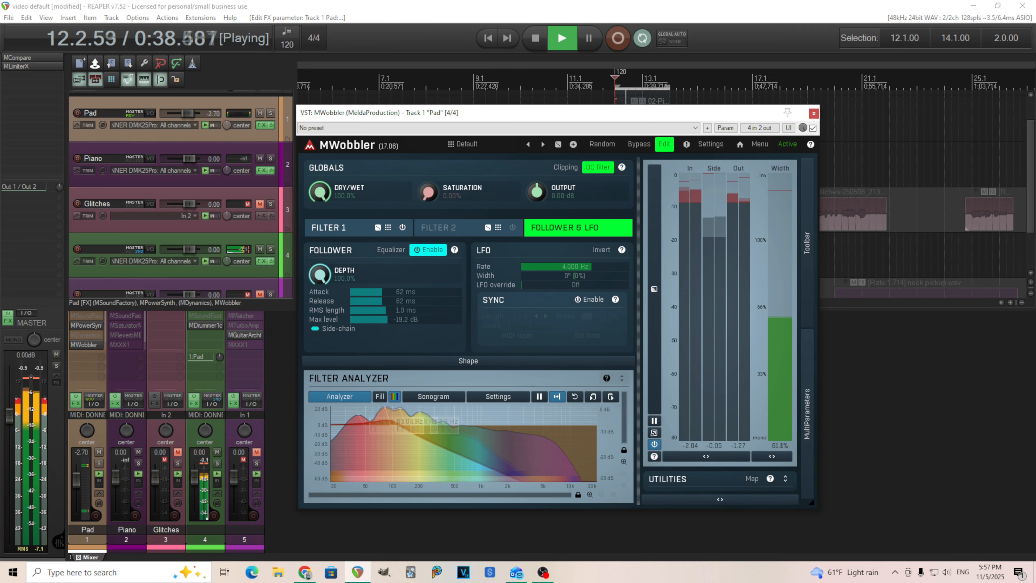
drag(452, 320, 452, 316)
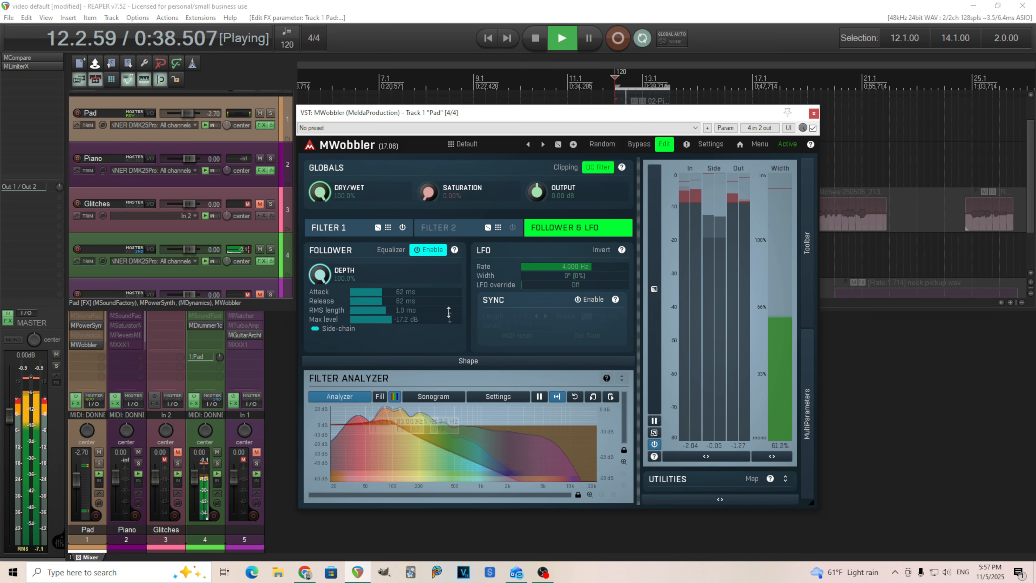
click(535, 39)
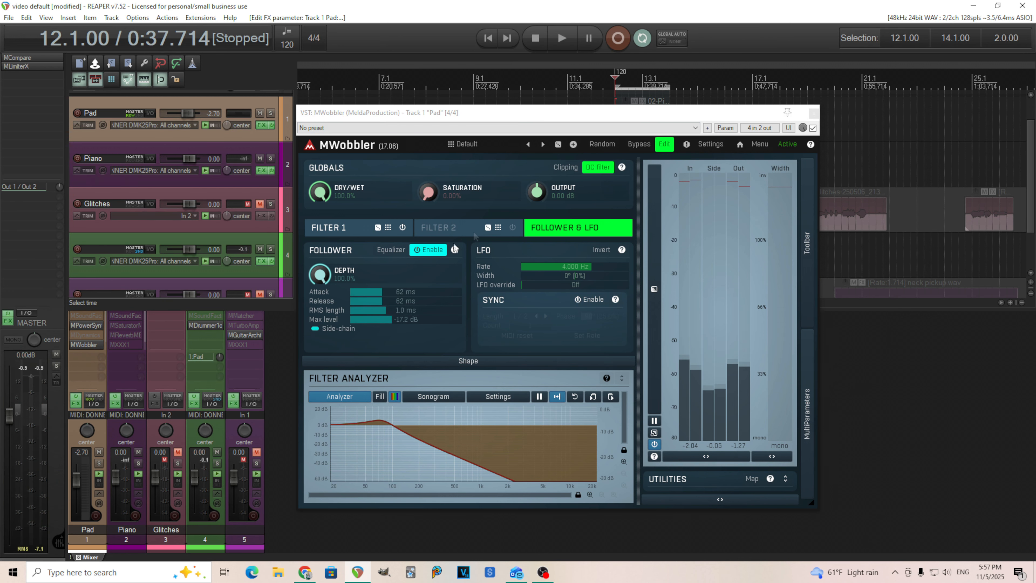
- In Filter 1, audition different resonance amounts, settling on 25.2% with a resonance range of about 14.4%
click(353, 229)
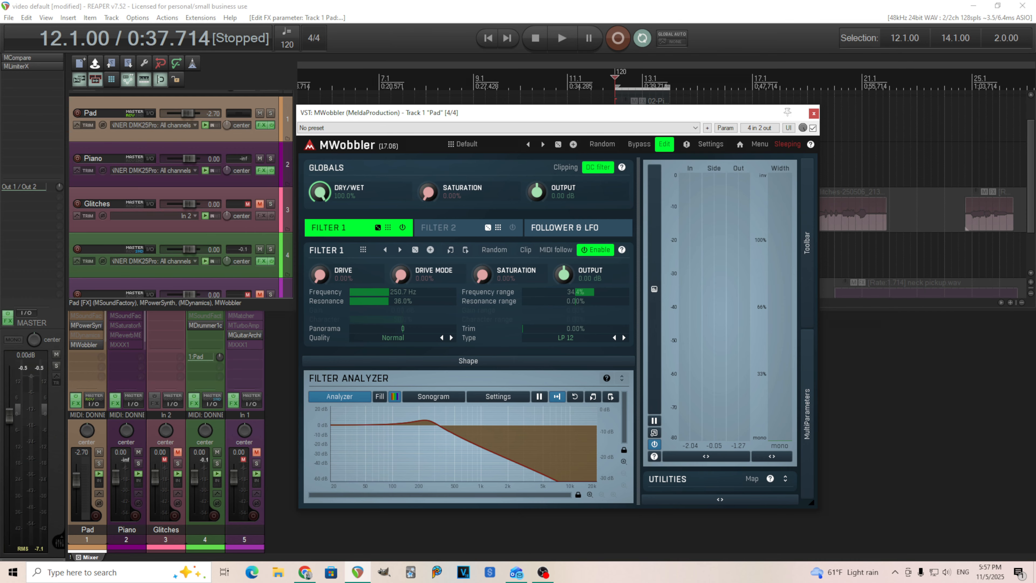
click(562, 38)
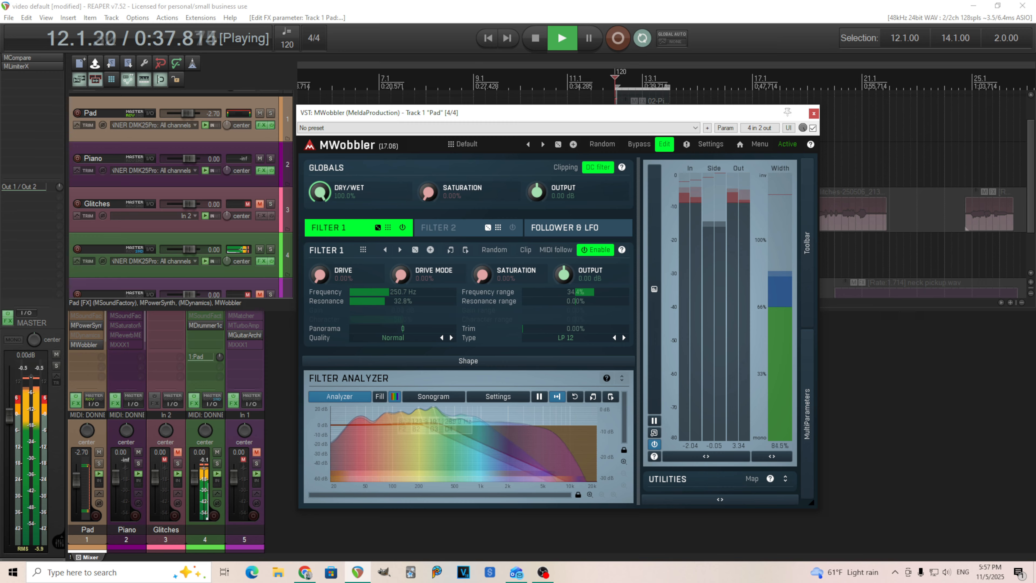
click(537, 39)
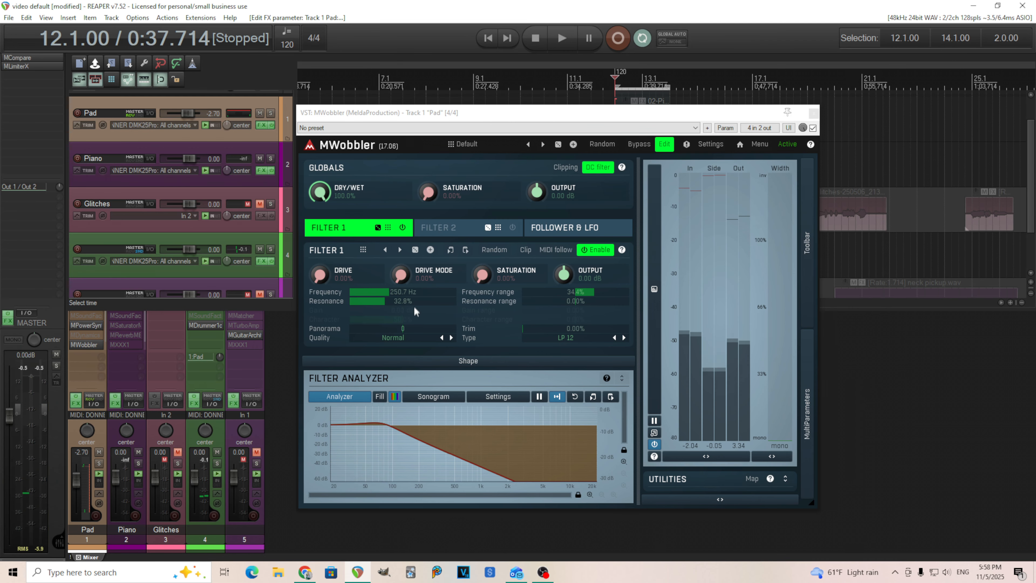
drag(413, 302, 413, 288)
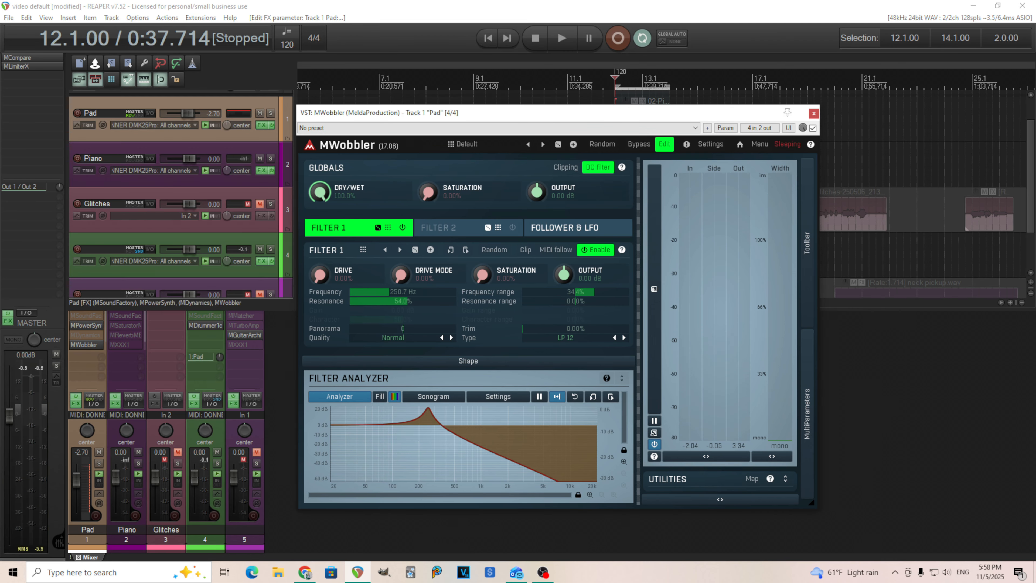
drag(413, 288, 413, 302)
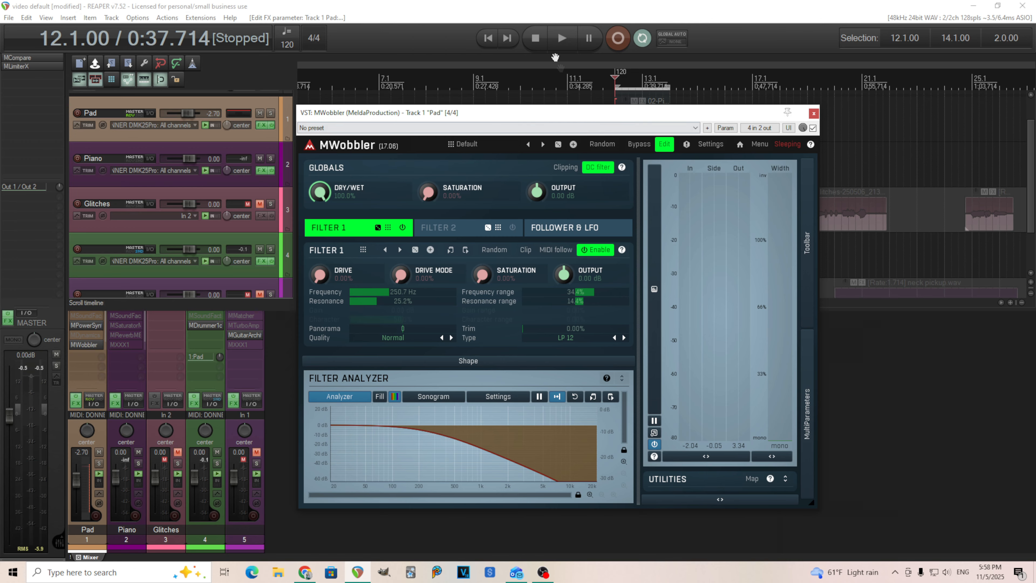
- Fine-tune Filter 1 during playback to 28.0% resonance and 31.2% resonance range
click(562, 38)
drag(585, 301, 591, 302)
drag(409, 301, 412, 302)
drag(586, 303, 590, 302)
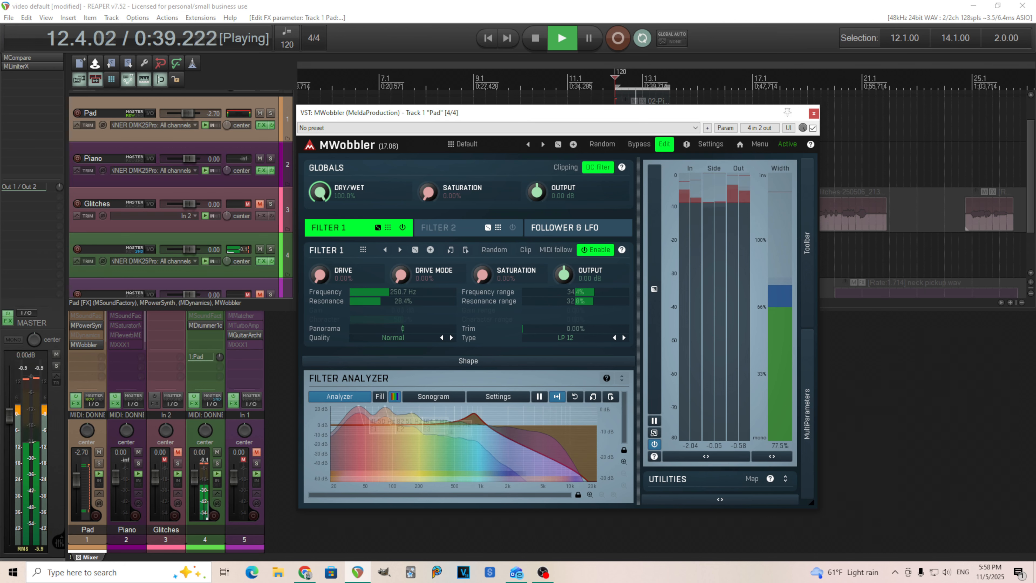
drag(600, 304, 599, 304)
drag(401, 301, 401, 301)
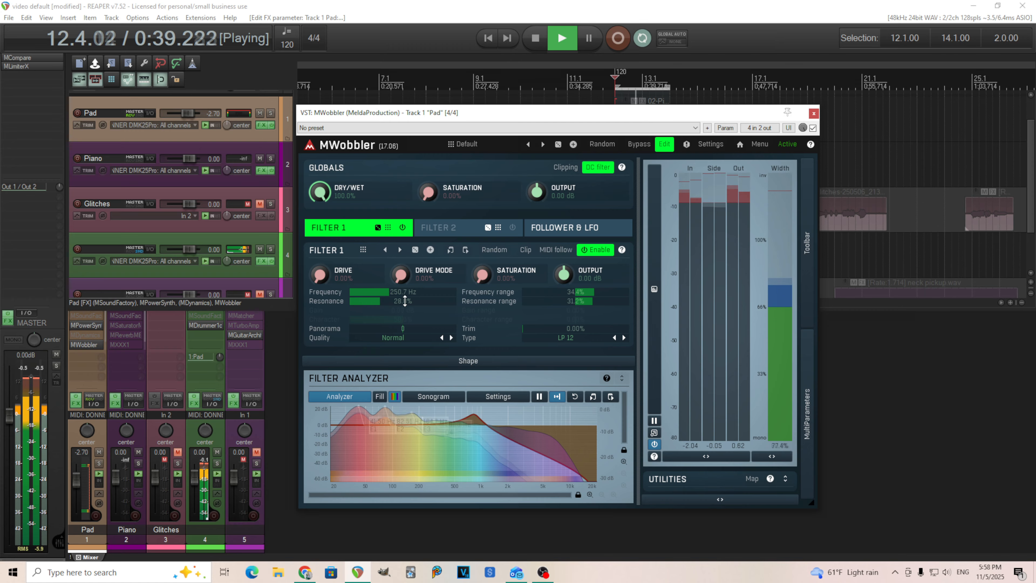
click(535, 43)
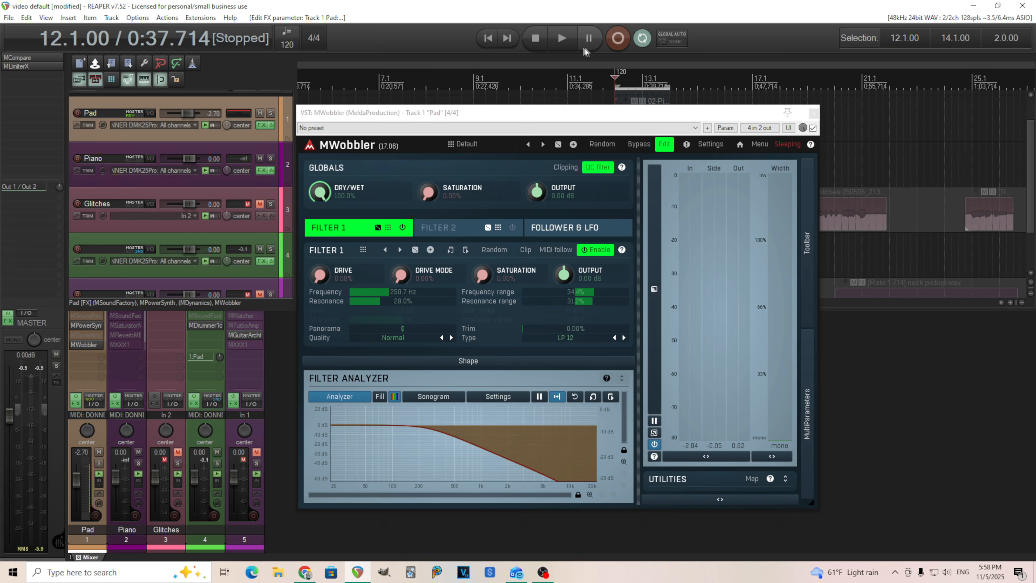
- Set Filter 1's frequency range to 52.0% and its resonance range to 21.6% while listening to the selection
click(563, 40)
drag(601, 293, 601, 286)
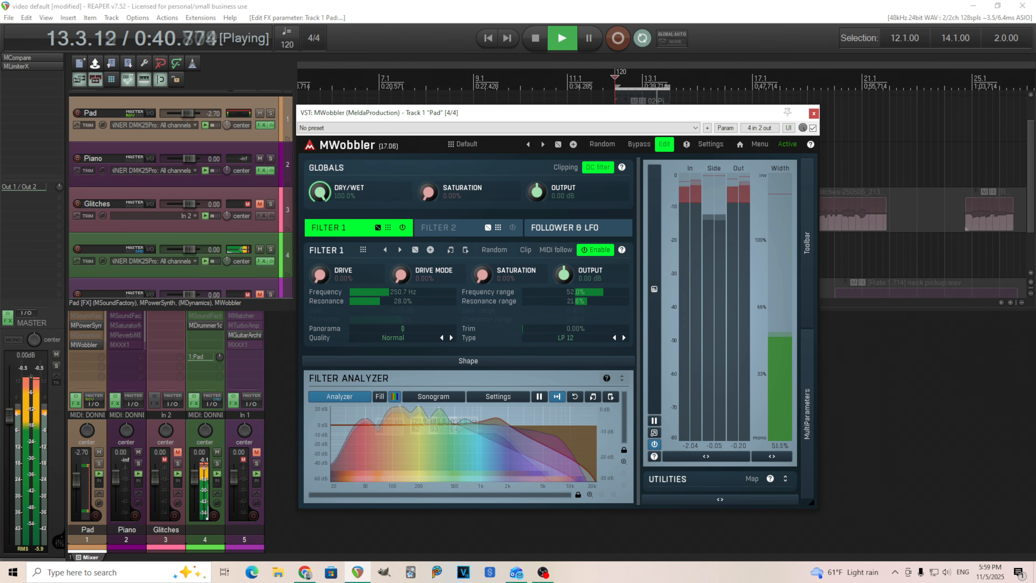
click(536, 37)
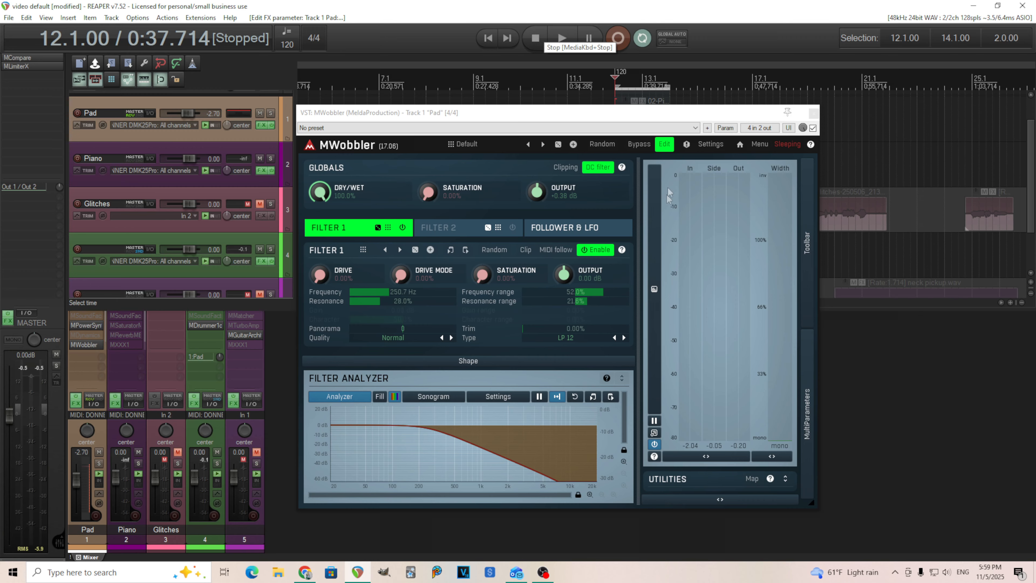
- Play the selection with MWobbler bypassed and with it active to compare the sound
click(641, 144)
click(567, 38)
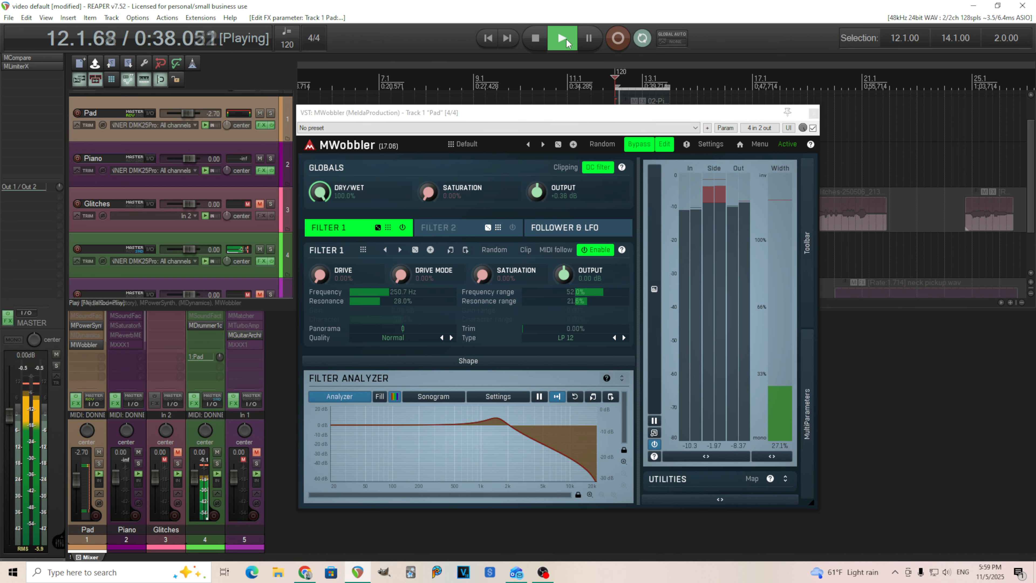
click(642, 147)
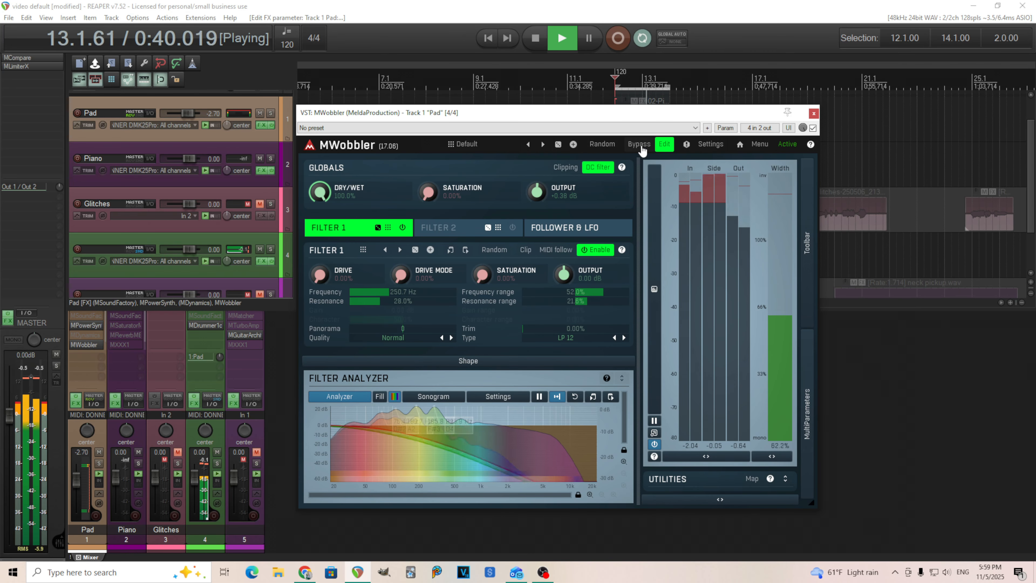
click(534, 39)
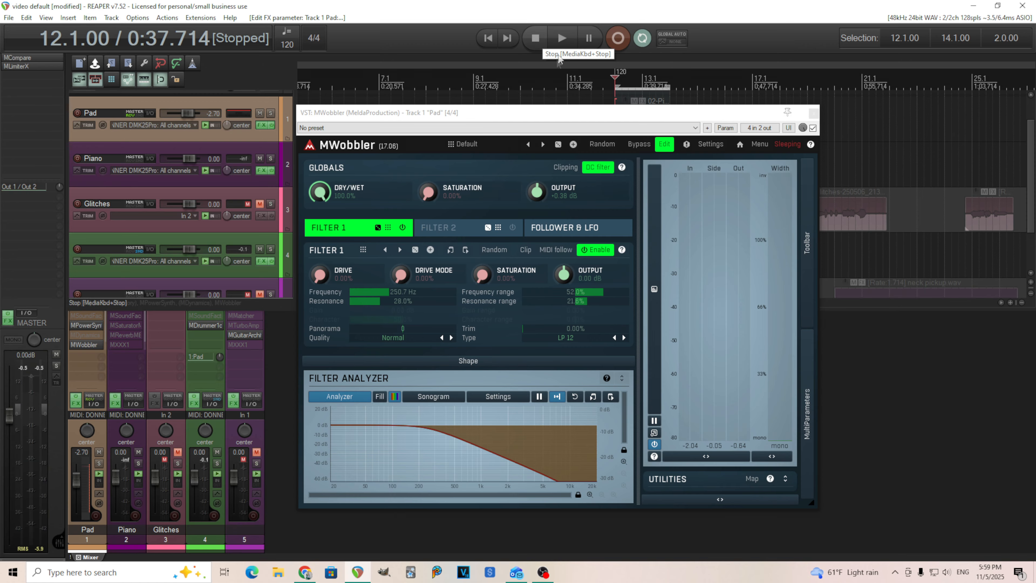
- Review the filter types available for Filter 1, keep LP 12, and reposition the MWobbler window
click(571, 337)
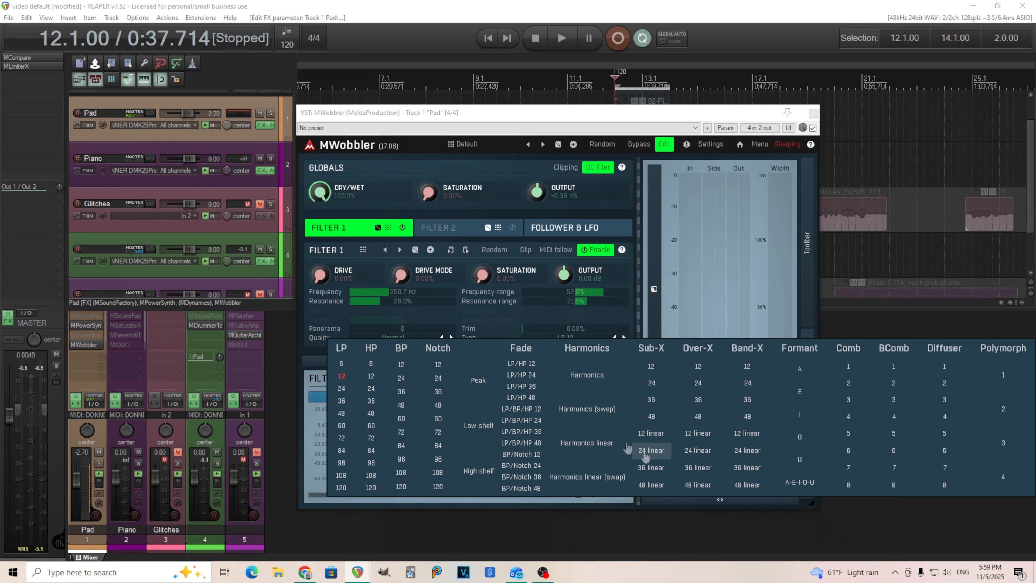
click(519, 117)
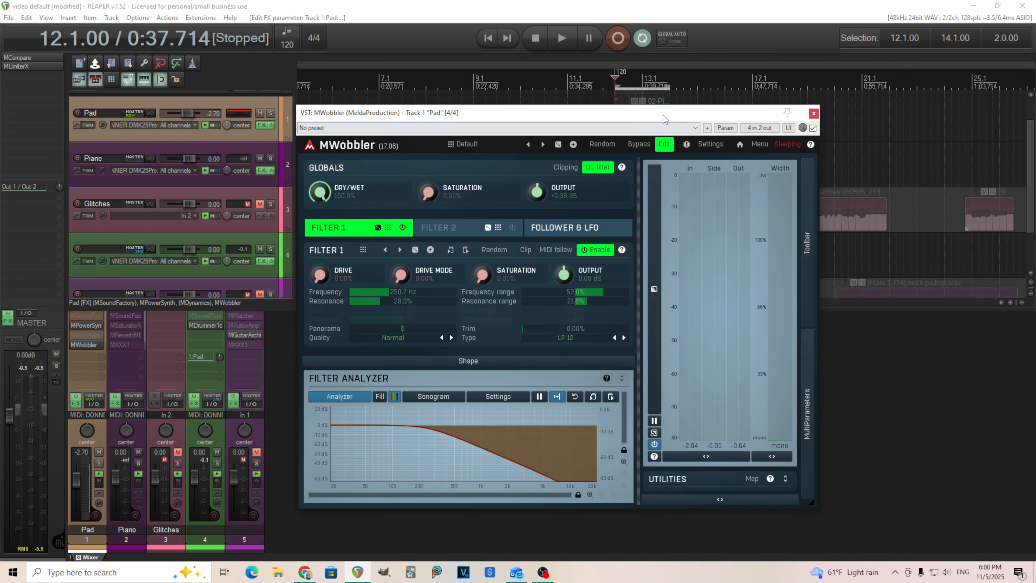
drag(663, 115, 618, 187)
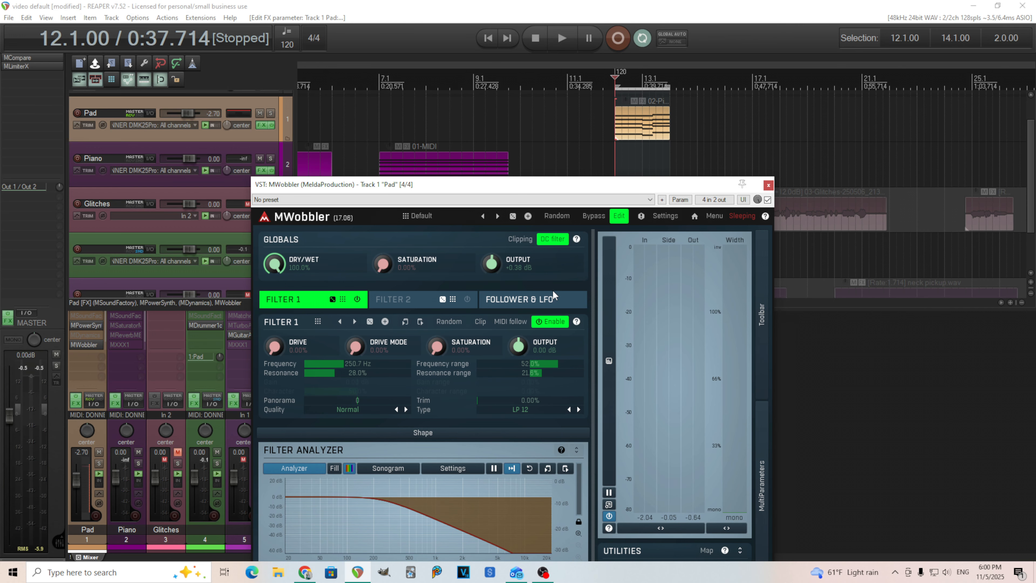
drag(497, 185, 478, 117)
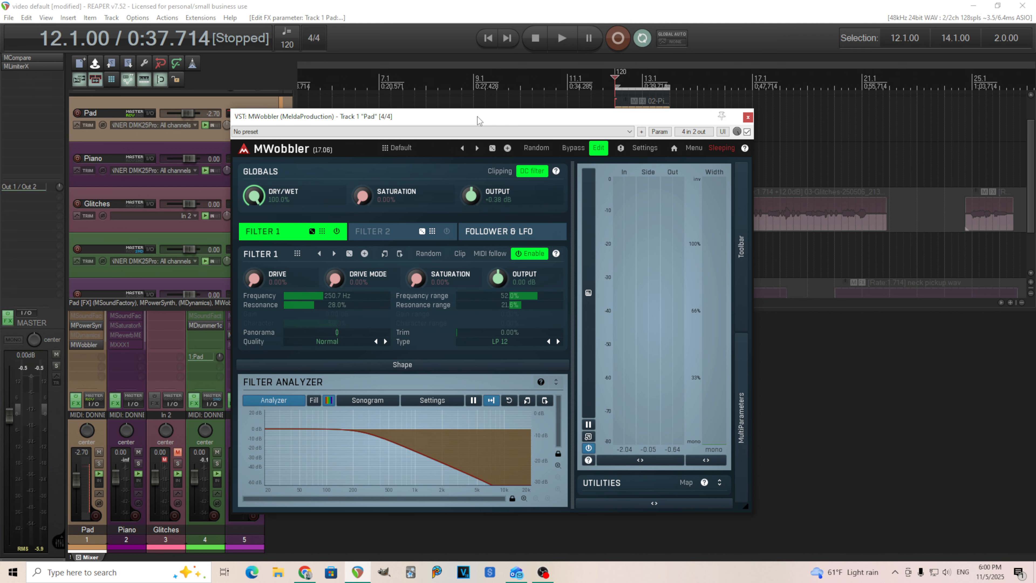